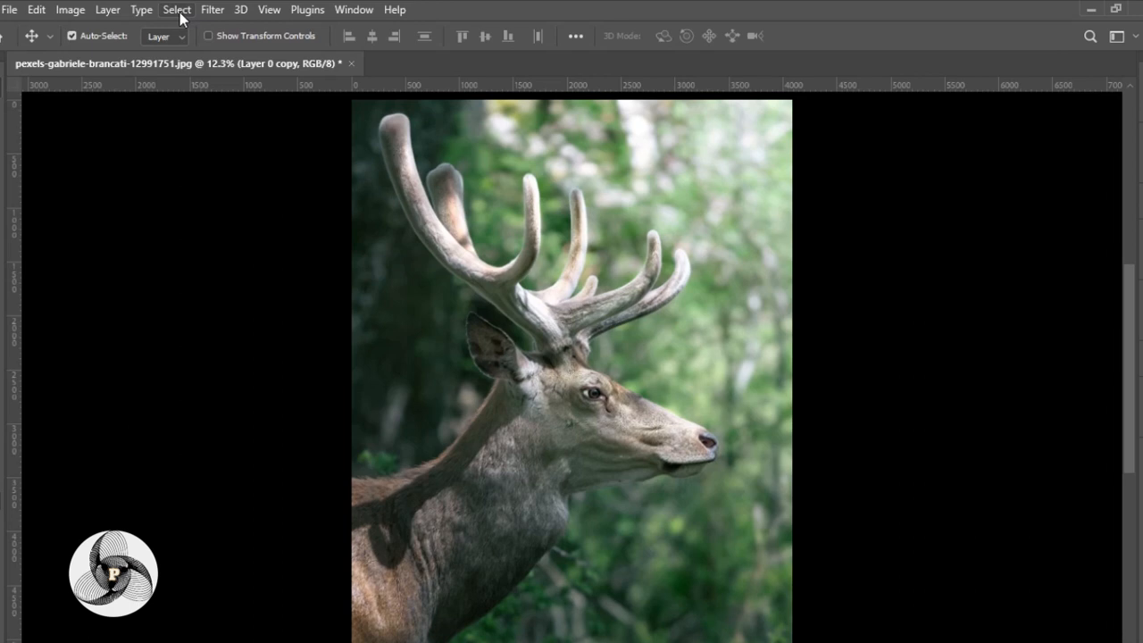
Select the deer with Select Subject, and add the missed neck and body area using the Quick Selection tool.
left_click(185, 215)
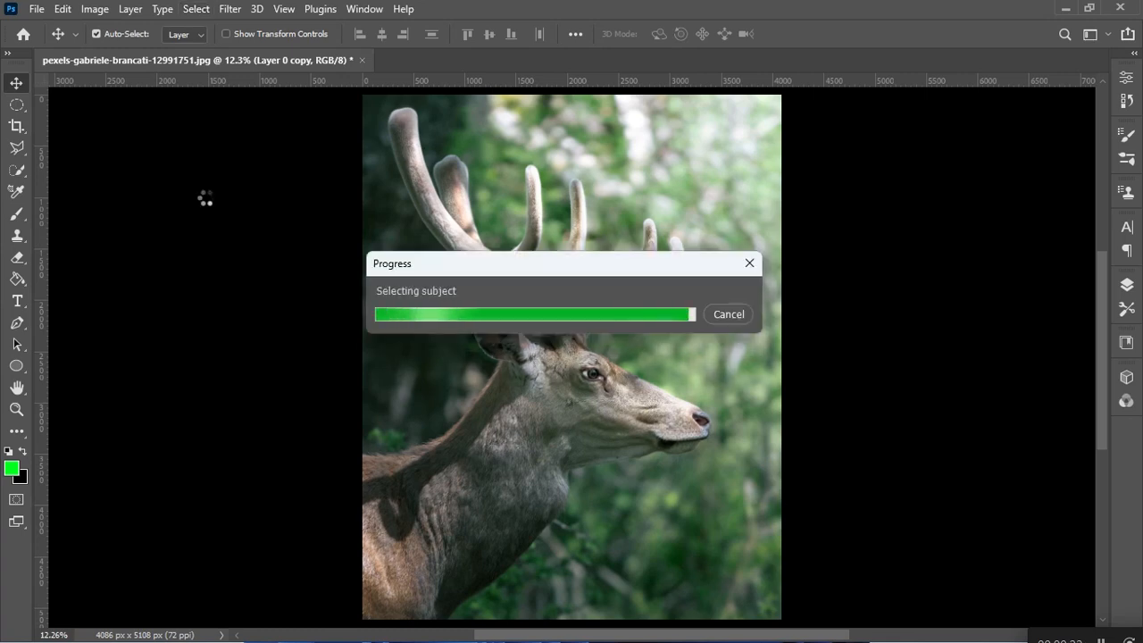
left_click(12, 171)
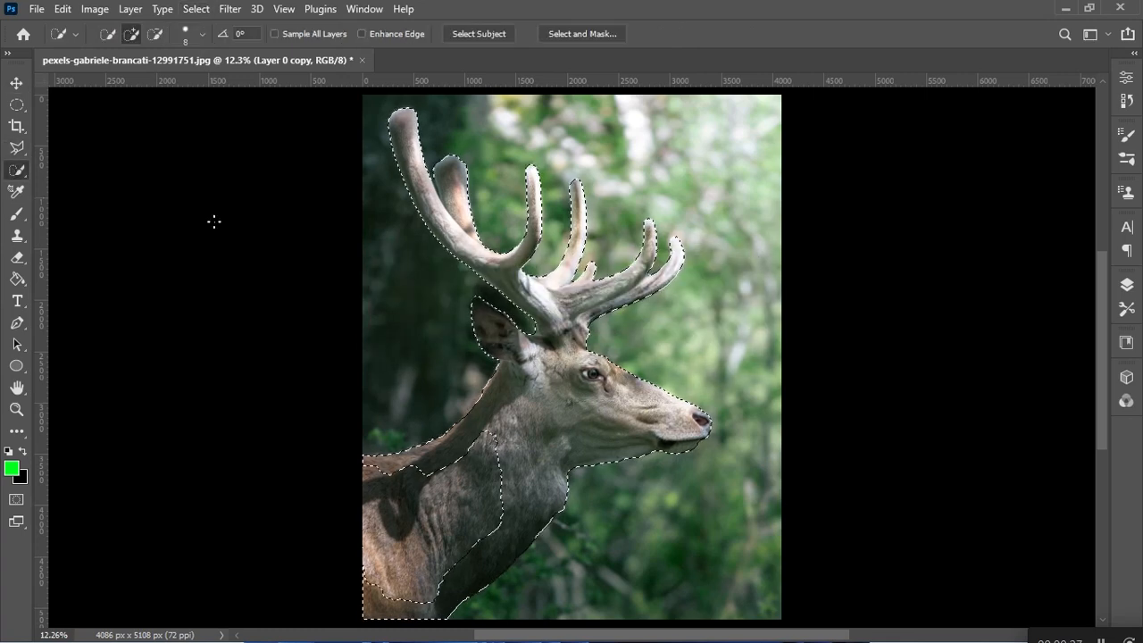
mouse_move(491, 449)
left_mouse_down()
mouse_move(356, 536)
mouse_move(384, 583)
left_mouse_up()
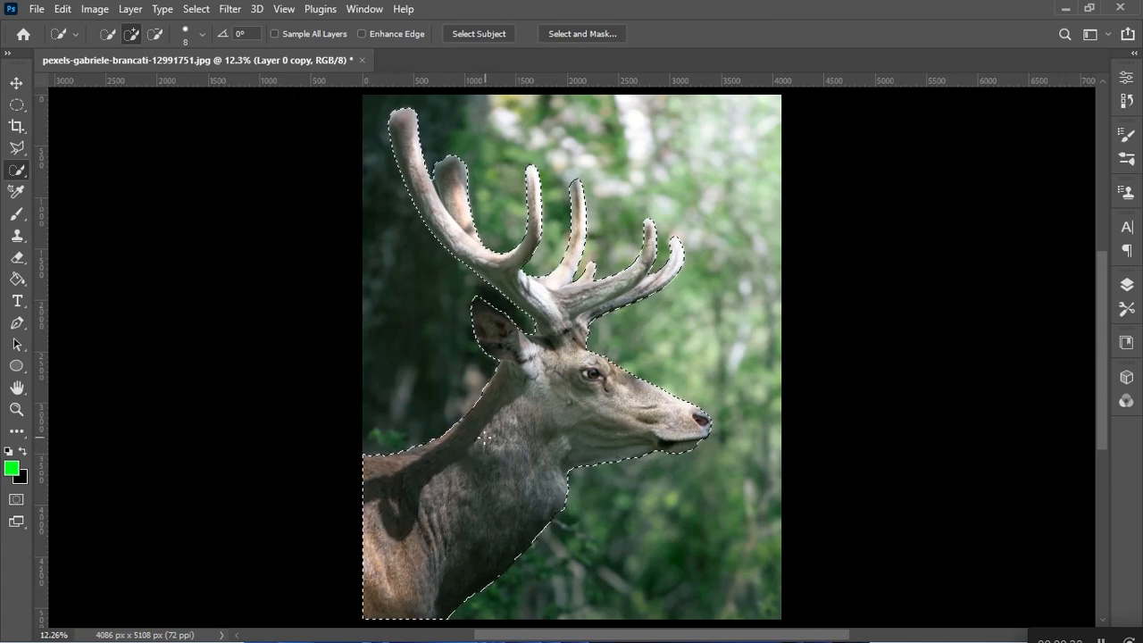
Open the selection in Select and Mask and subtract the background gap between the two rear antler branches with a size 10 brush.
left_click(575, 33)
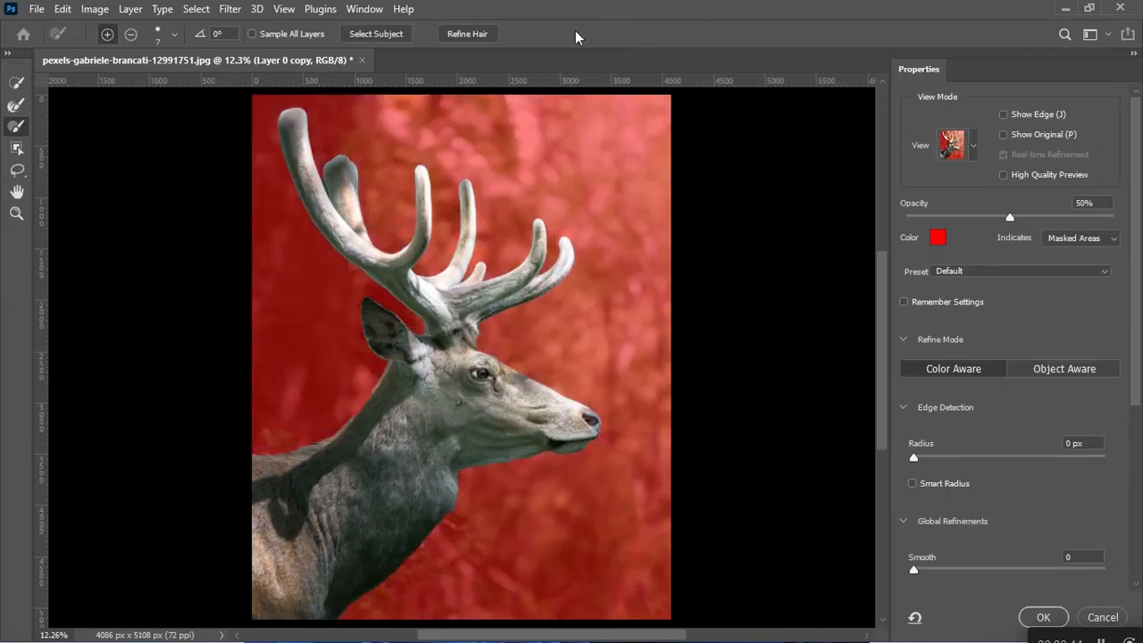
scroll(448, 403, "up", 5)
left_click_drag(382, 295, 675, 545)
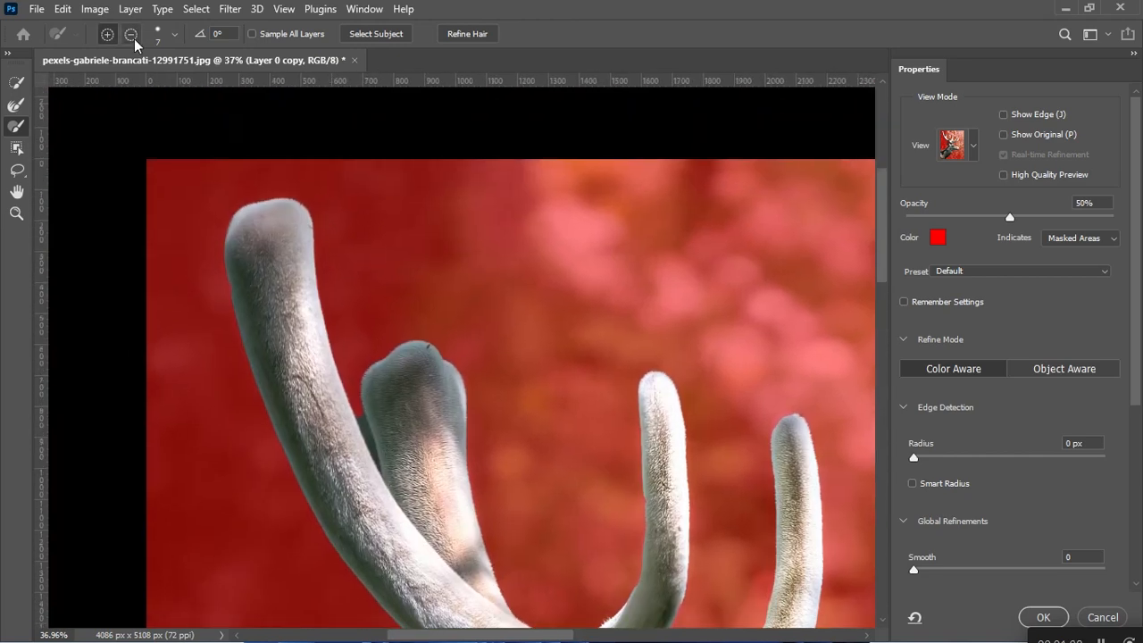
left_click(132, 36)
left_click(173, 35)
left_click_drag(88, 84, 89, 84)
left_click(389, 289)
left_click(174, 34)
left_click(364, 413)
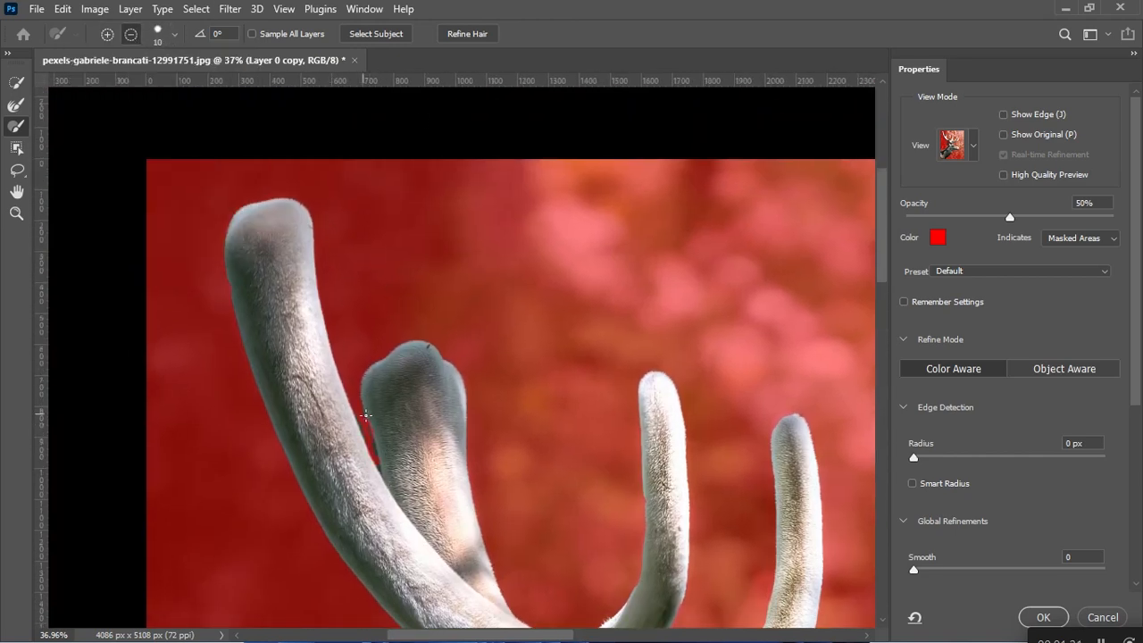
Clean up the mask edges along the narrow gap between the antlers, check the remaining outline, and apply the refined selection.
scroll(366, 414, "up", 6)
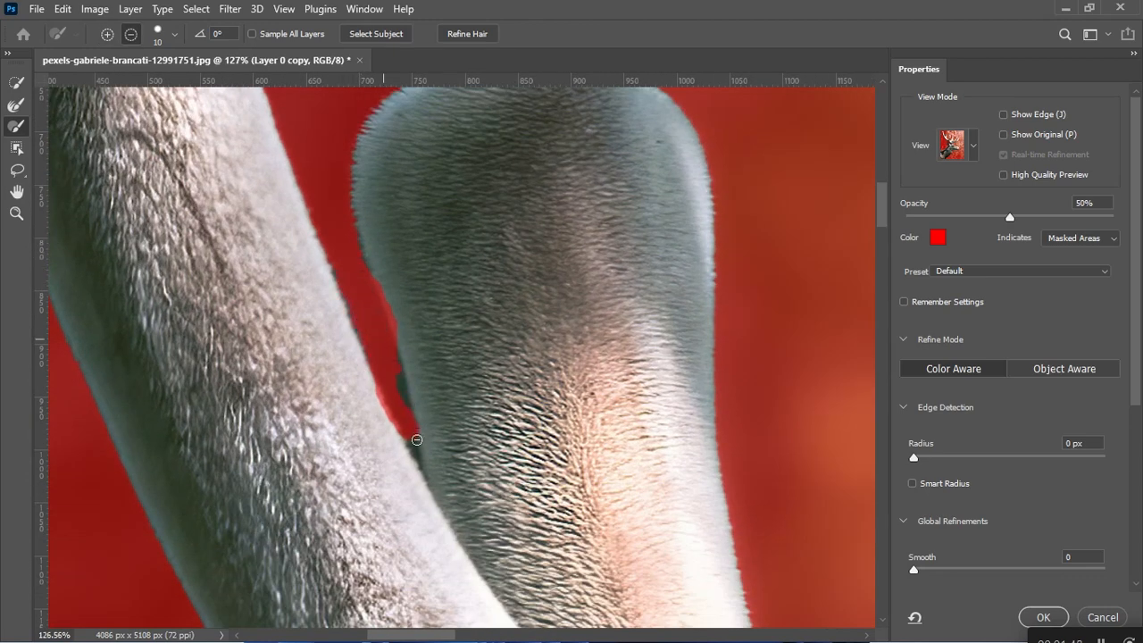
left_click(107, 35)
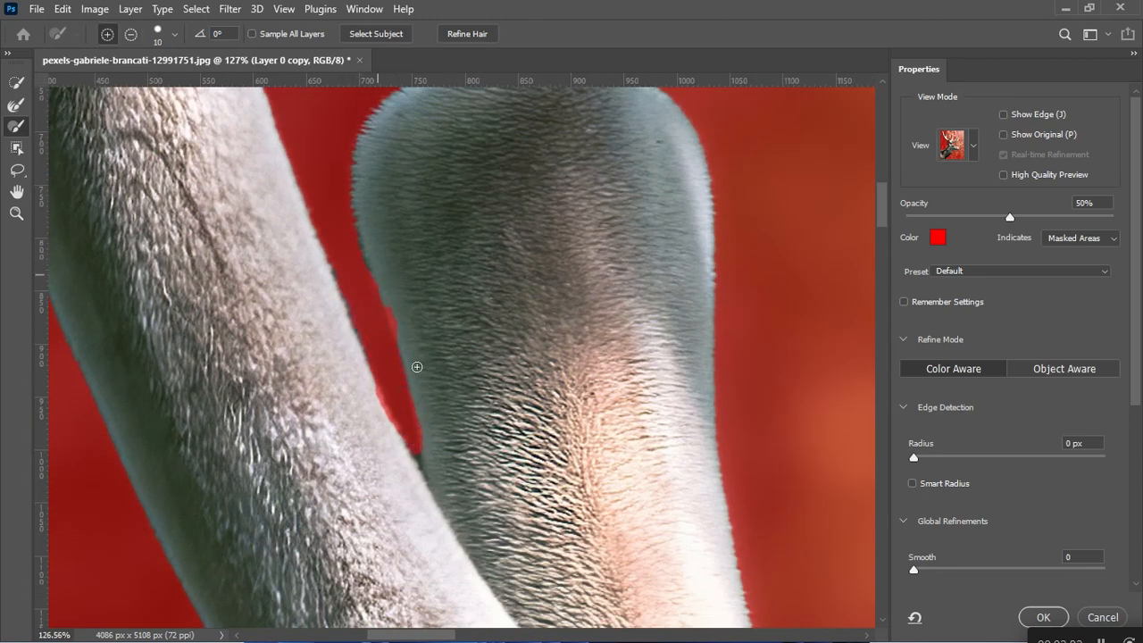
scroll(398, 477, "down", 2)
scroll(325, 388, "up", 5)
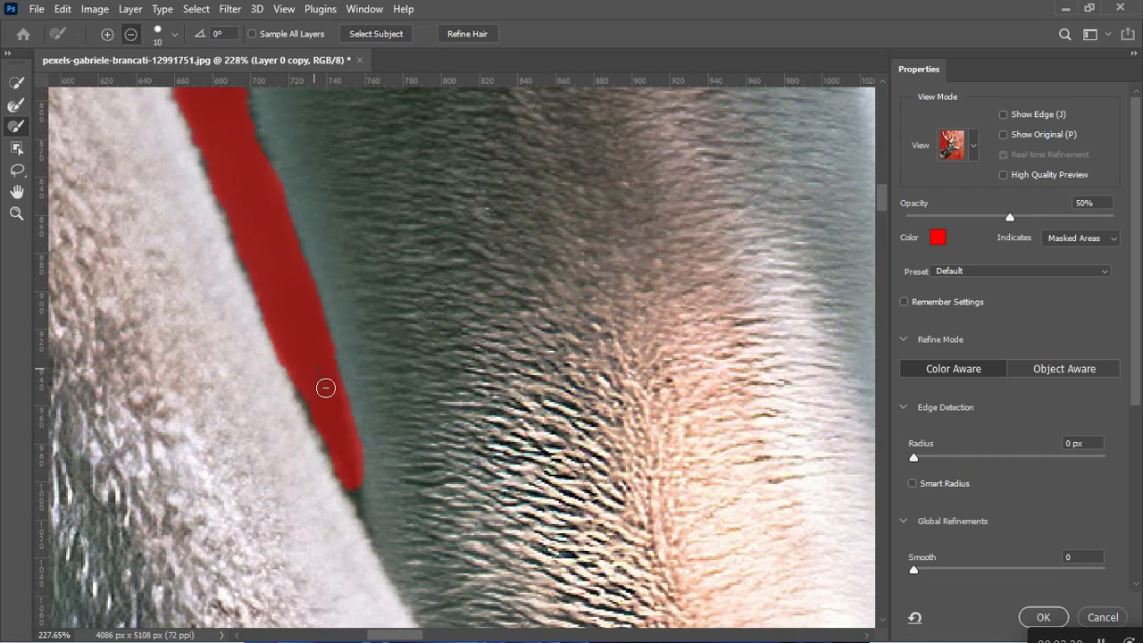
scroll(281, 230, "down", 10)
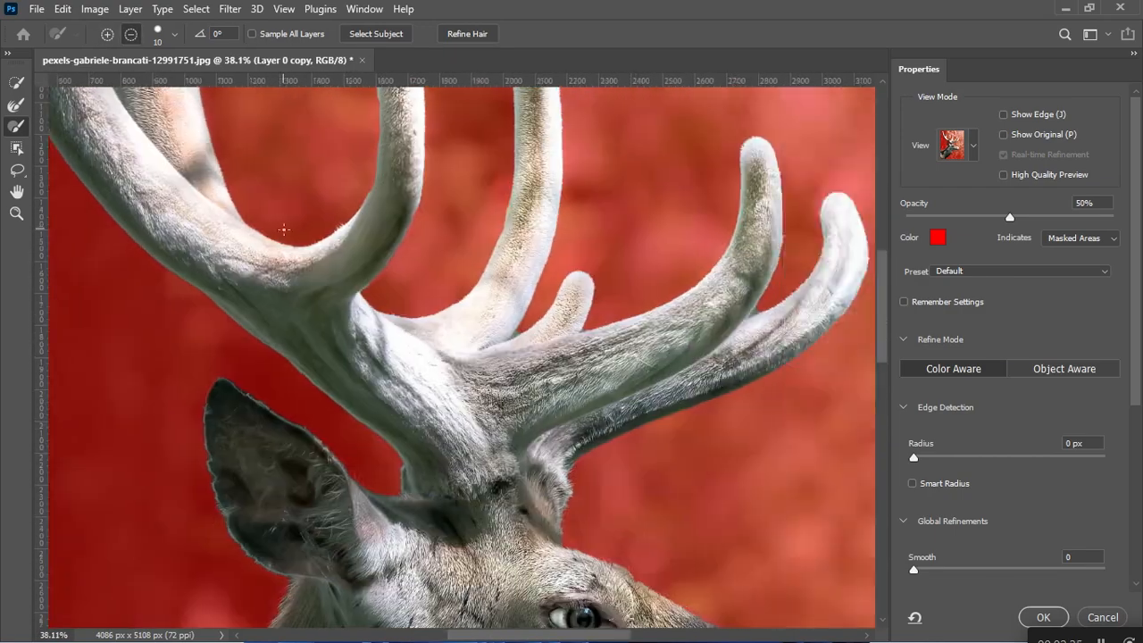
scroll(464, 302, "up", 2)
scroll(463, 303, "down", 3)
scroll(463, 303, "up", 1)
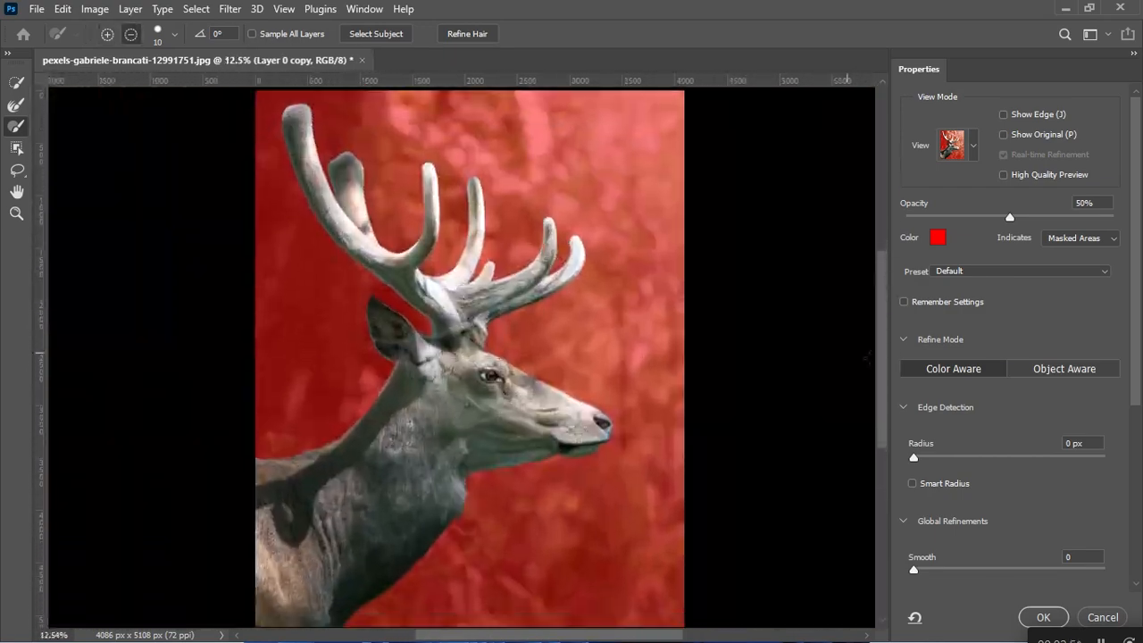
left_click(1043, 617)
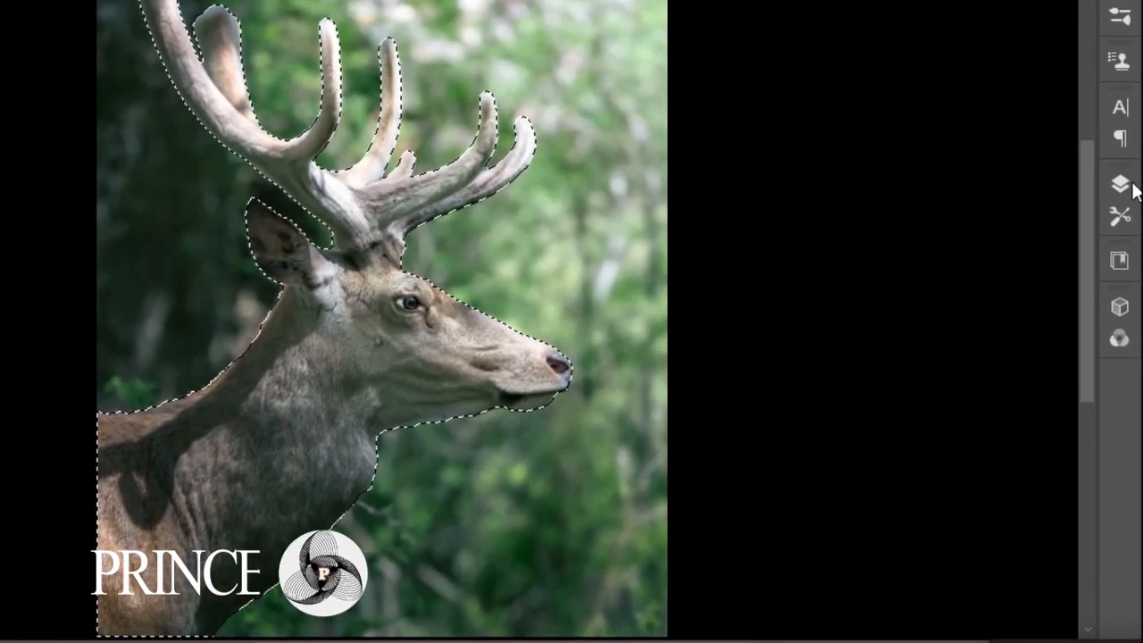
Add a layer mask to Layer 0 copy from the deer selection and load that mask as a selection.
left_click(1120, 194)
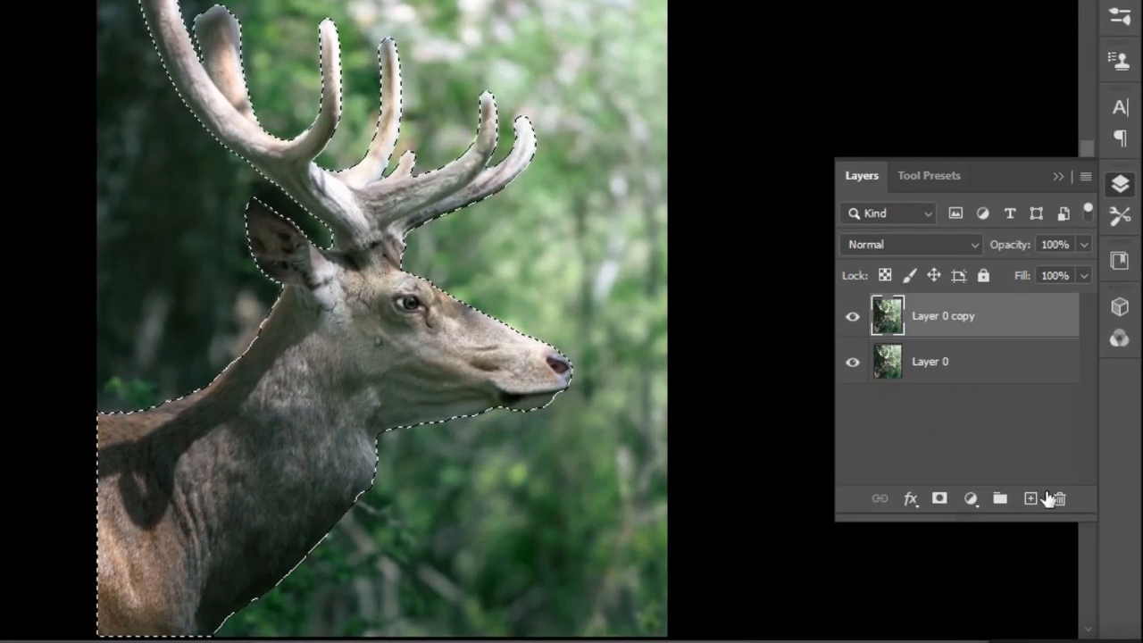
left_click(939, 500)
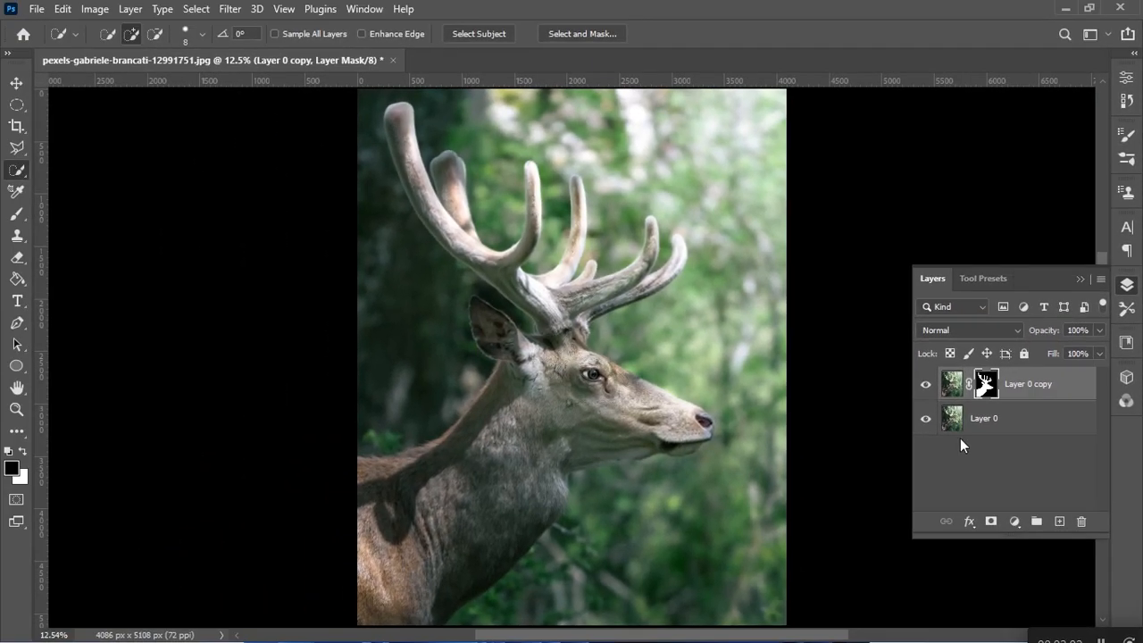
left_click(984, 384, "ctrl")
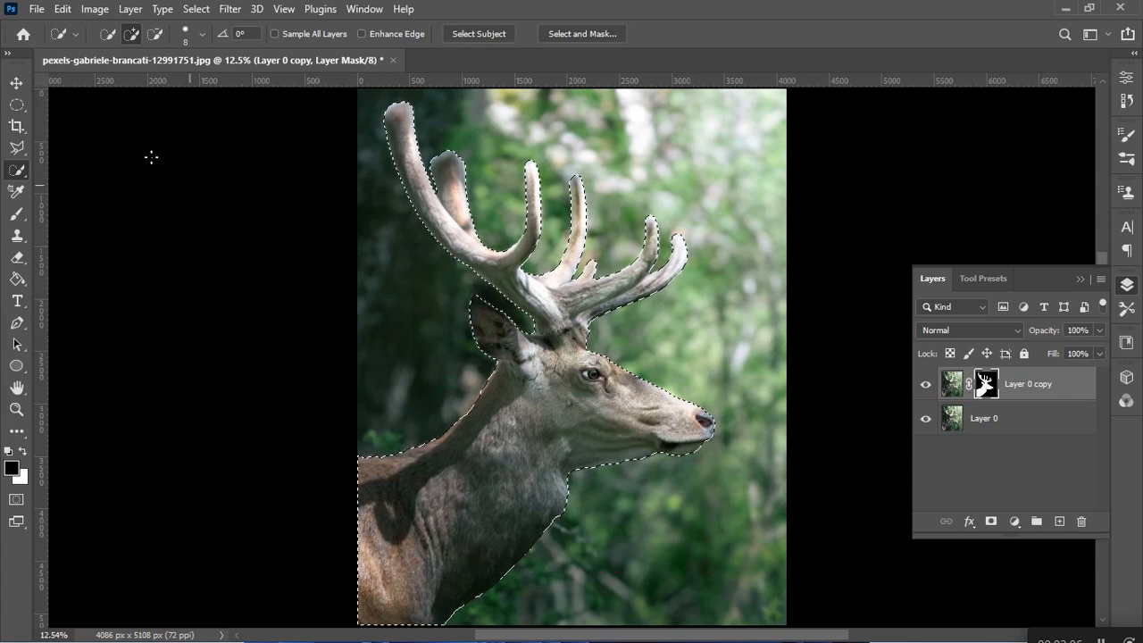
Subtract the deer's head, ear, neck and body from the selection with a size 31 Quick Selection brush, leaving the antlers.
left_click(155, 34)
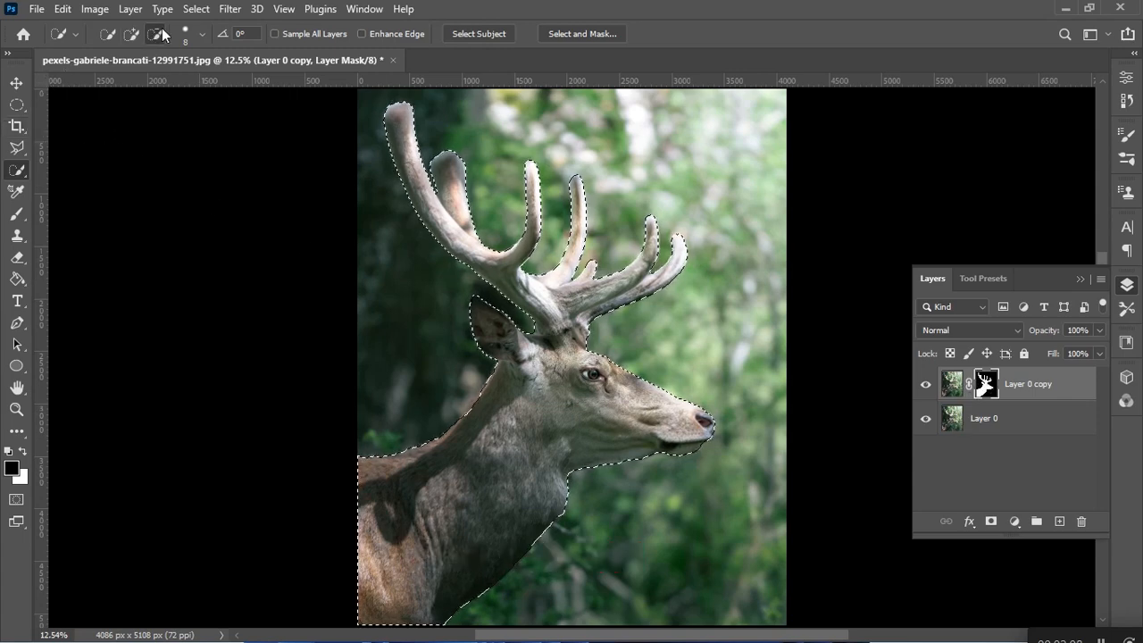
left_click_drag(657, 394, 502, 496)
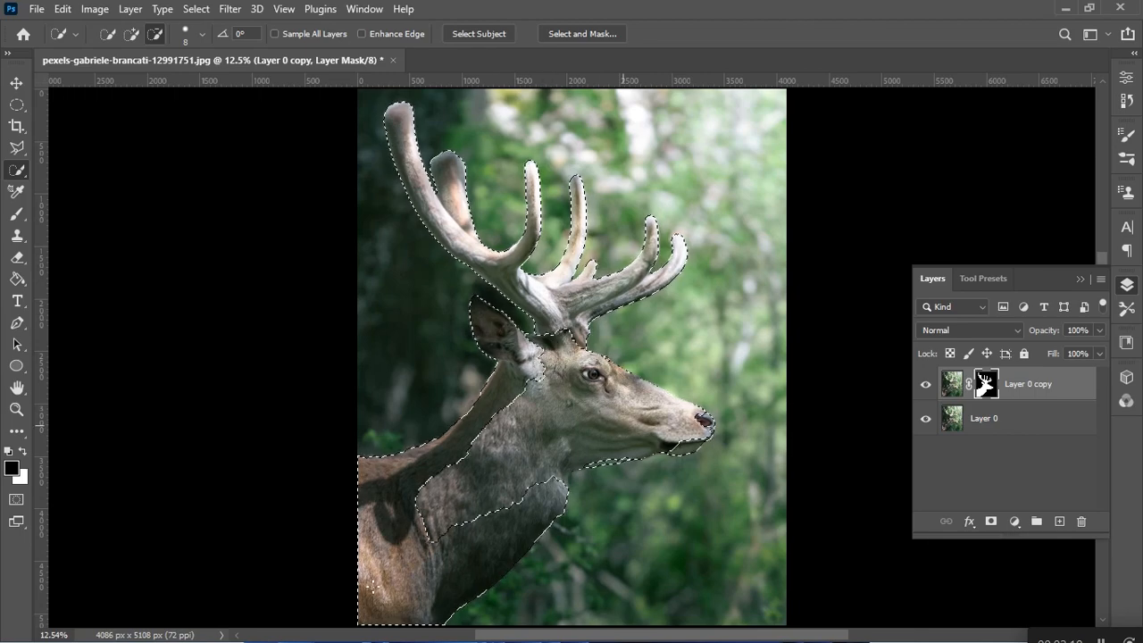
left_click(202, 34)
left_click_drag(115, 82, 132, 83)
mouse_move(513, 389)
left_mouse_down()
mouse_move(420, 478)
mouse_move(495, 334)
left_mouse_up()
left_click_drag(703, 424, 676, 447)
scroll(553, 401, "up", 5)
scroll(637, 316, "up", 2)
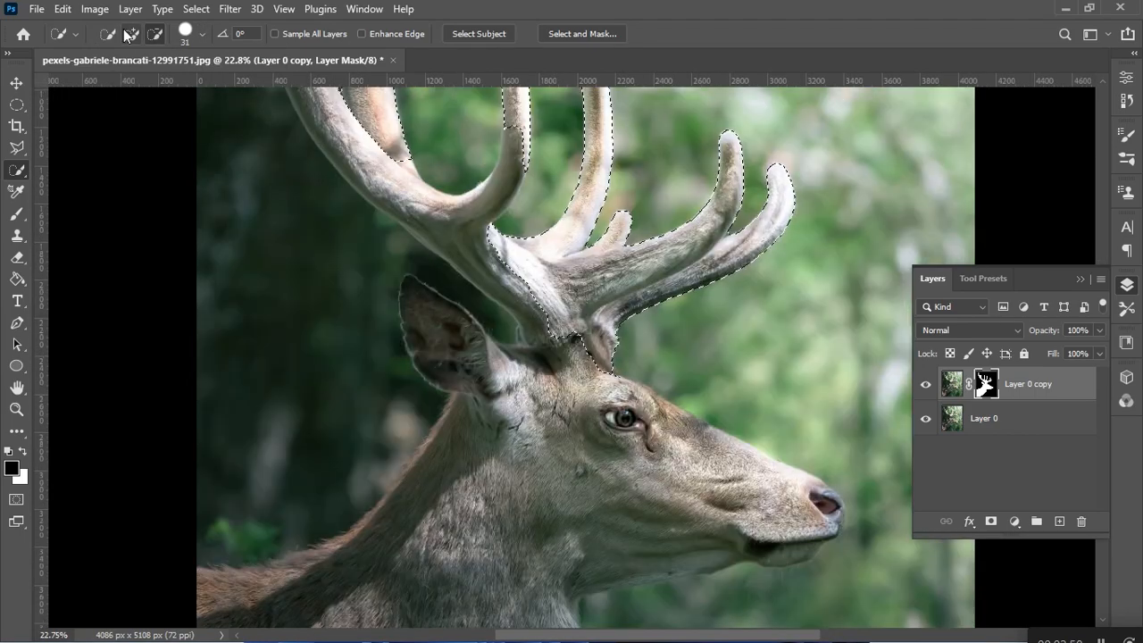
Add the missed lower antler beam and antler base back to the selection.
left_click_drag(545, 347, 574, 343)
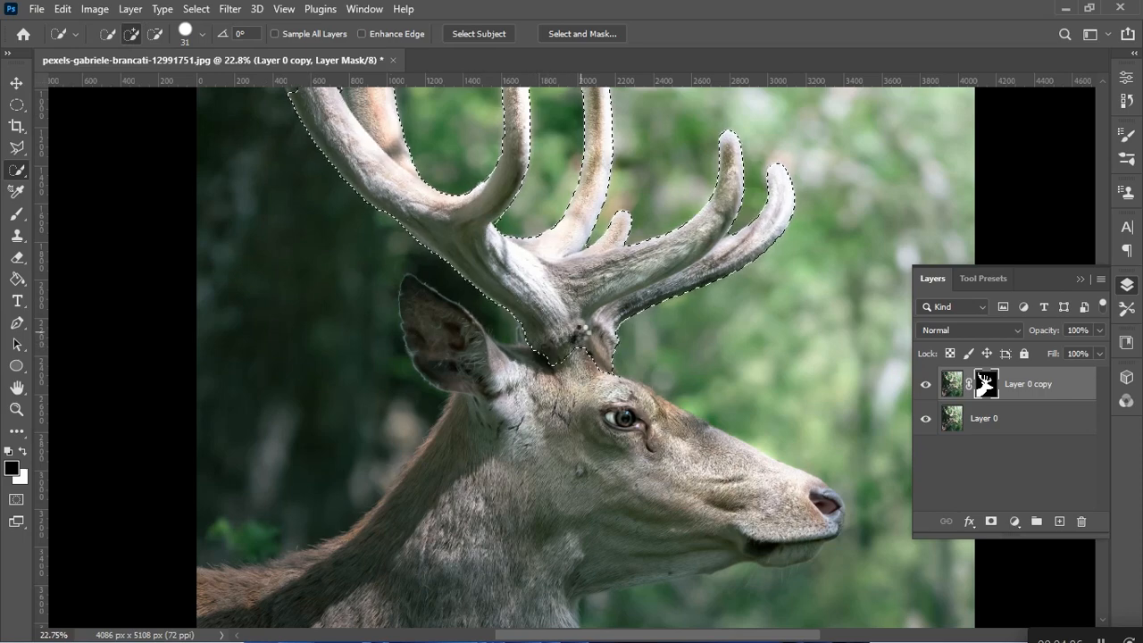
scroll(580, 344, "up", 5)
scroll(600, 432, "down", 3)
scroll(600, 432, "down", 3)
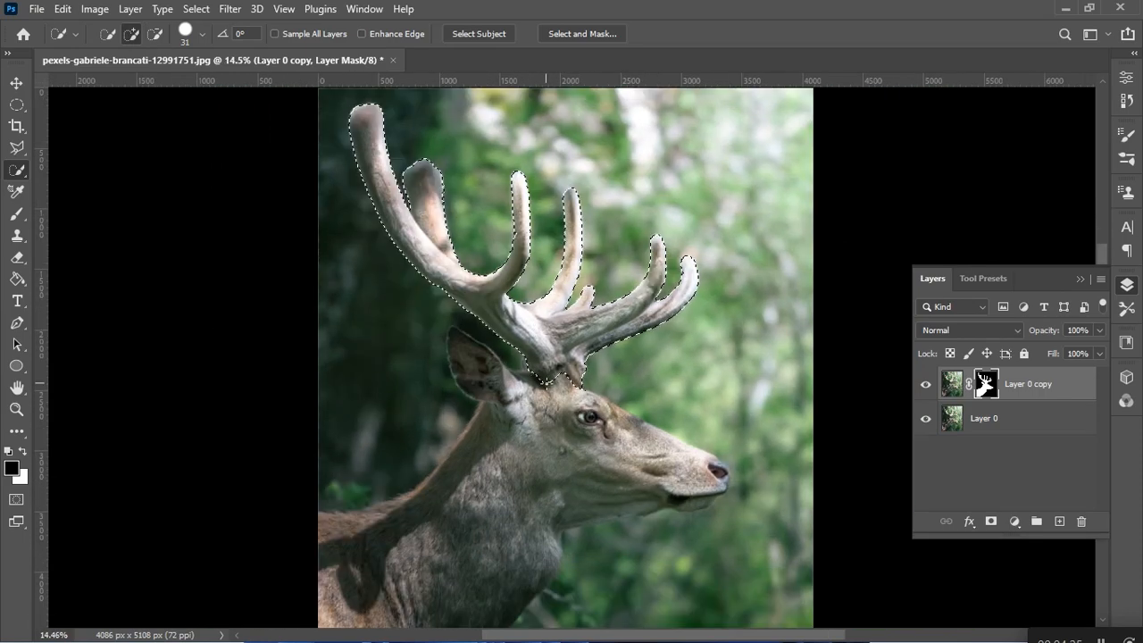
Copy the selected antlers from Layer 0 copy to a new layer and place that layer in a group.
key("ctrl+2")
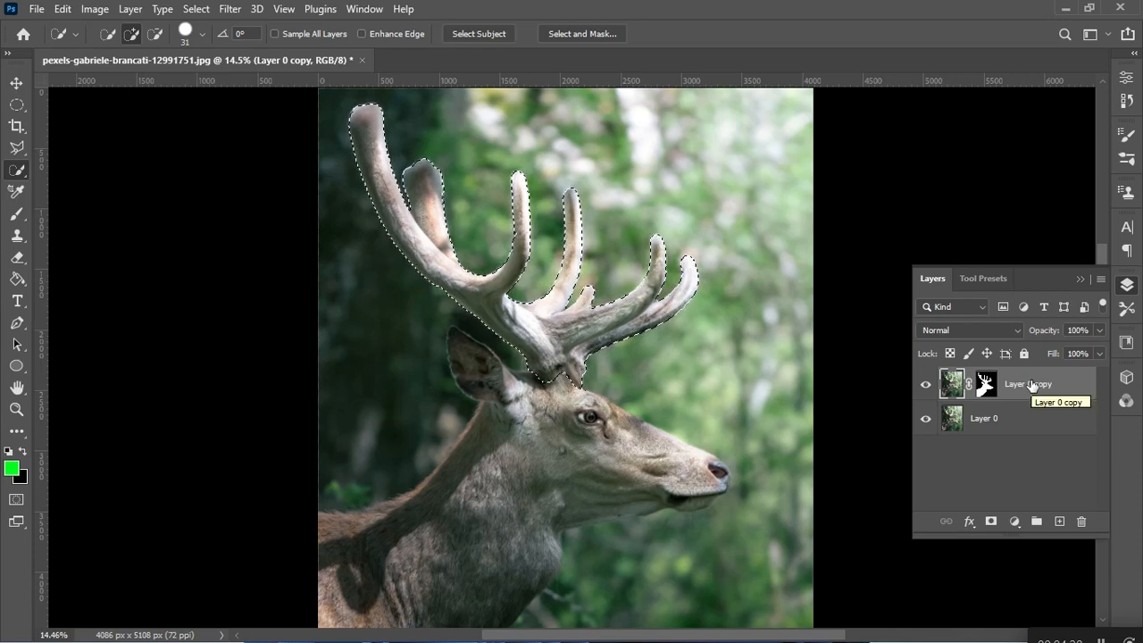
key("ctrl+j")
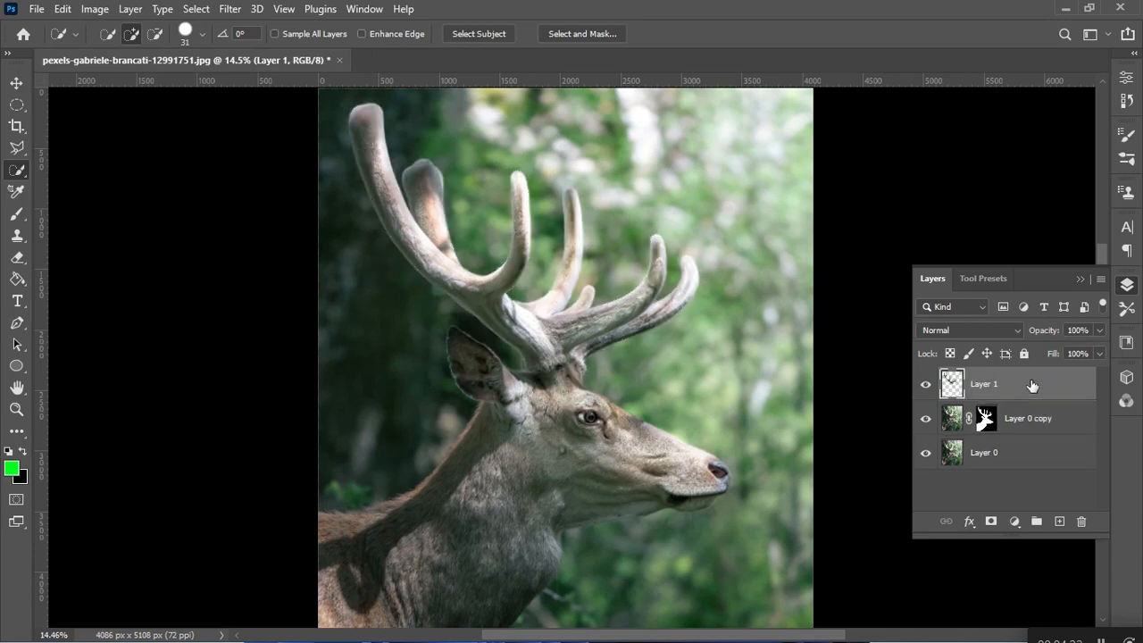
left_click(926, 453)
left_click(925, 453)
left_click(925, 418)
key("ctrl+g")
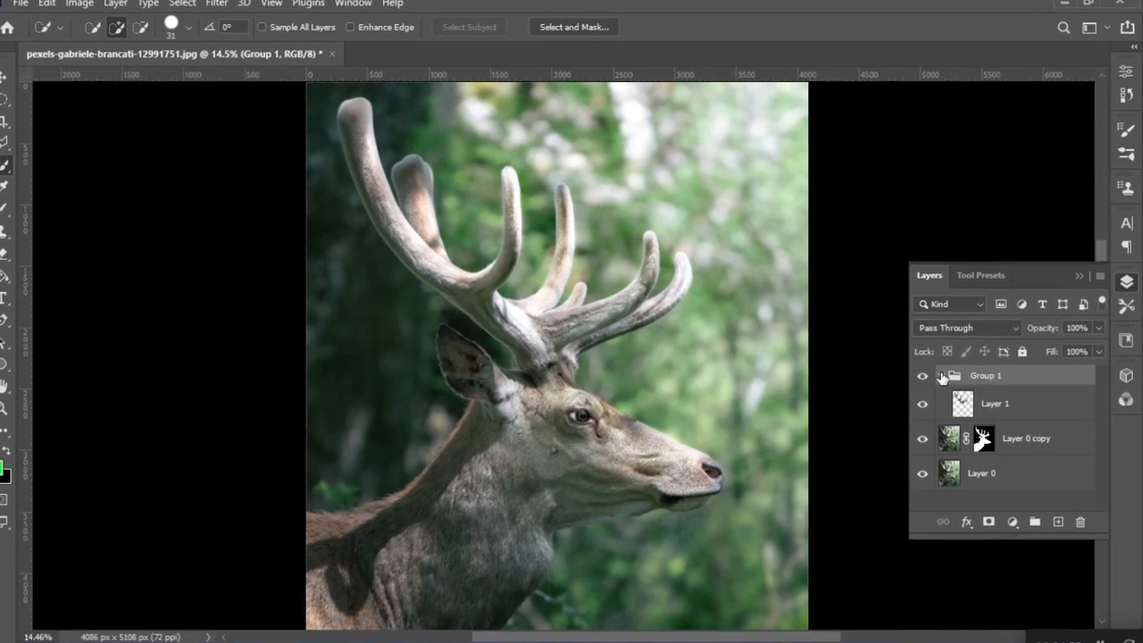
left_click(945, 377)
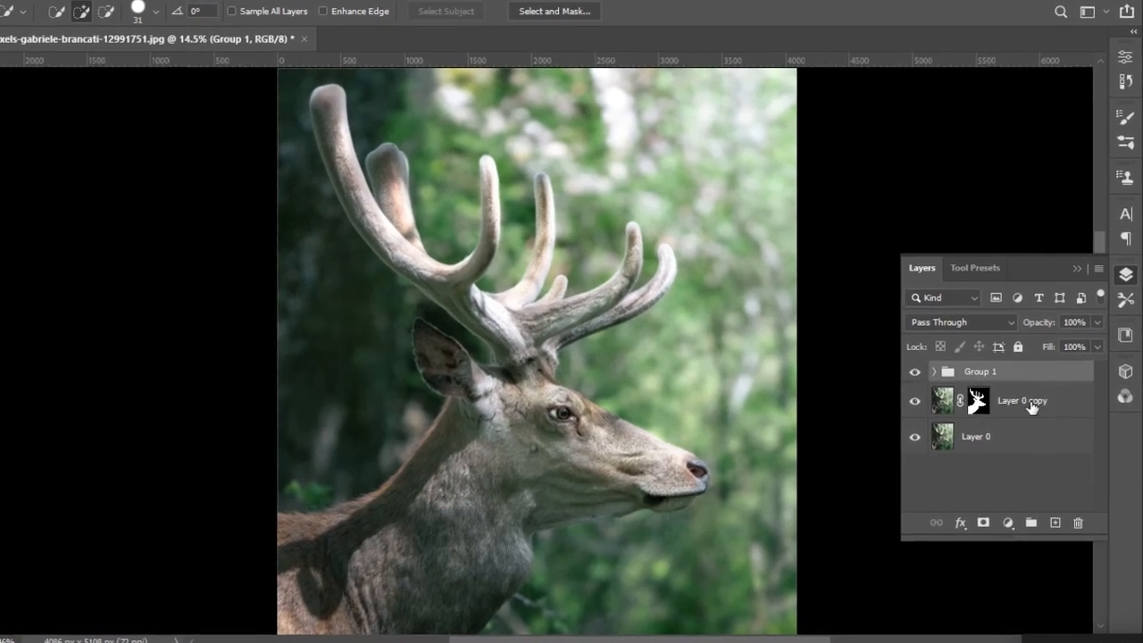
left_click(1033, 406)
Add a Color Lookup adjustment directly above Layer 0 using the Moonlight.3DL 3D LUT.
left_click(1004, 437)
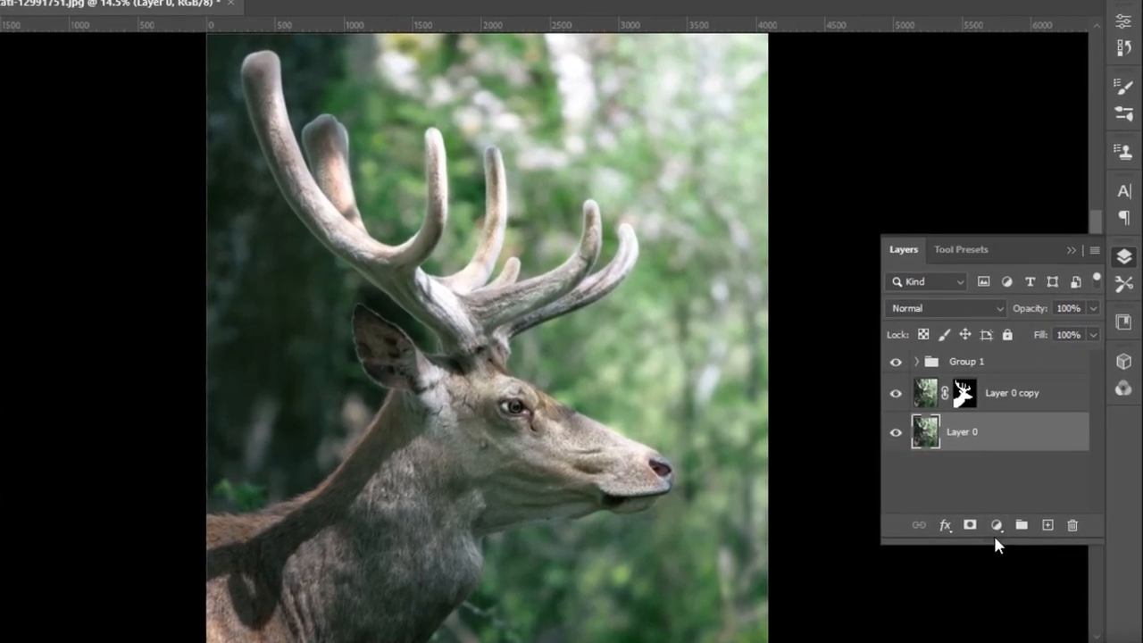
left_click(996, 532)
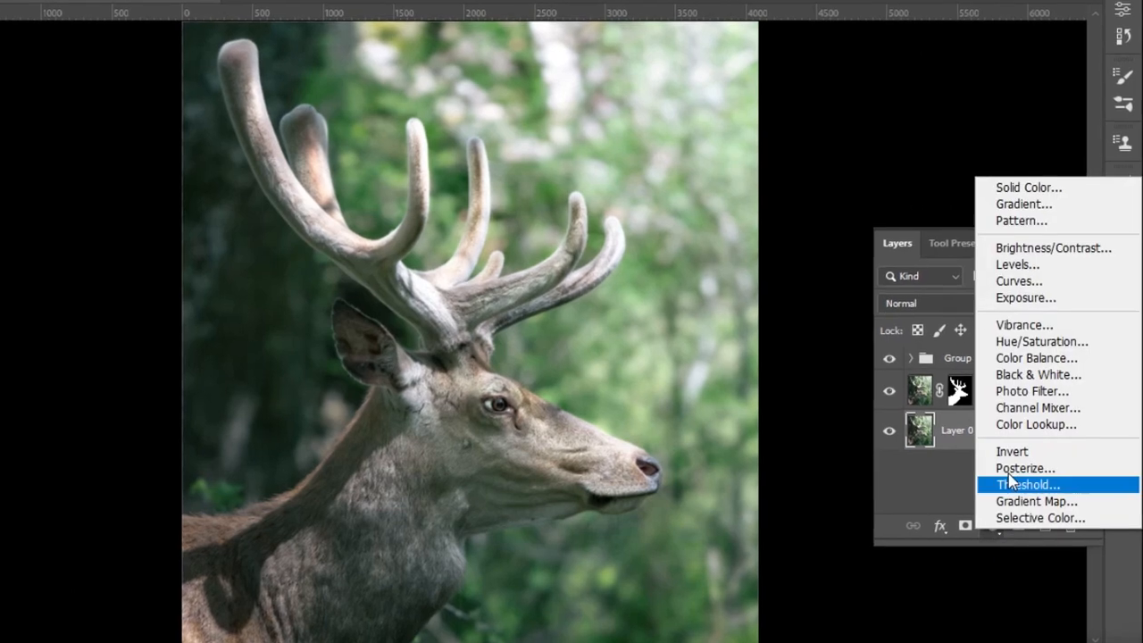
left_click(1027, 424)
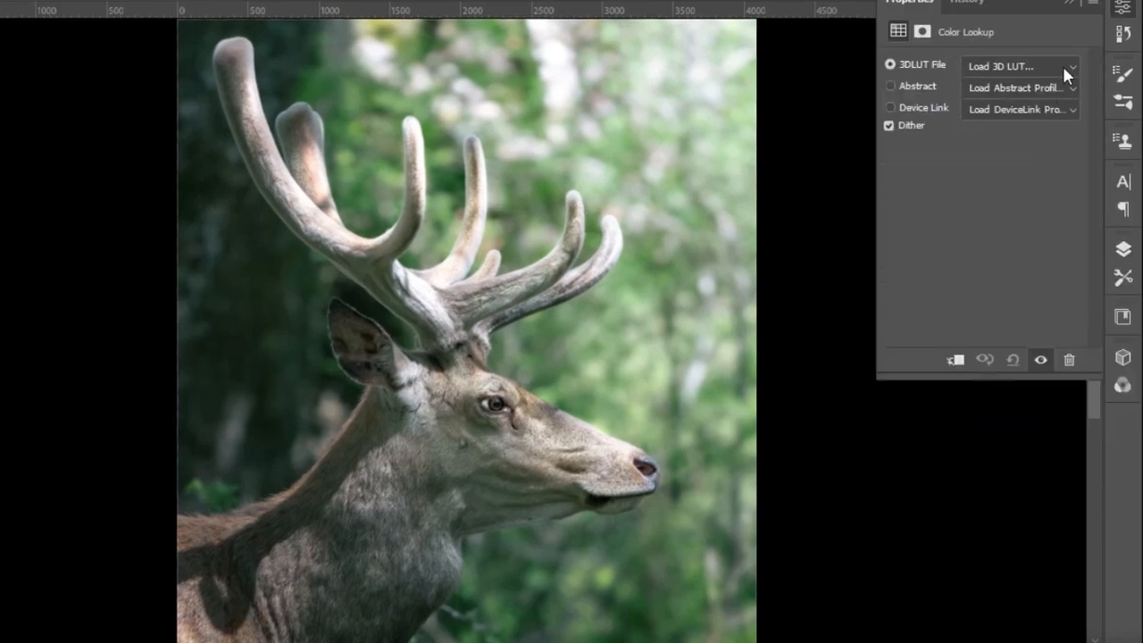
left_click(1063, 68)
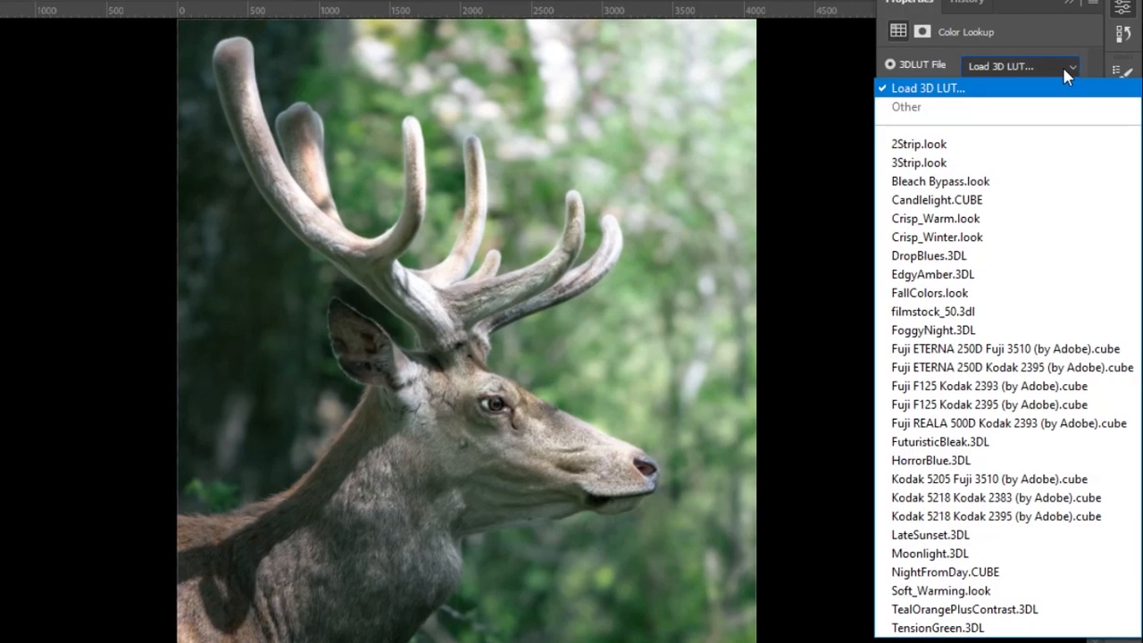
left_click(934, 554)
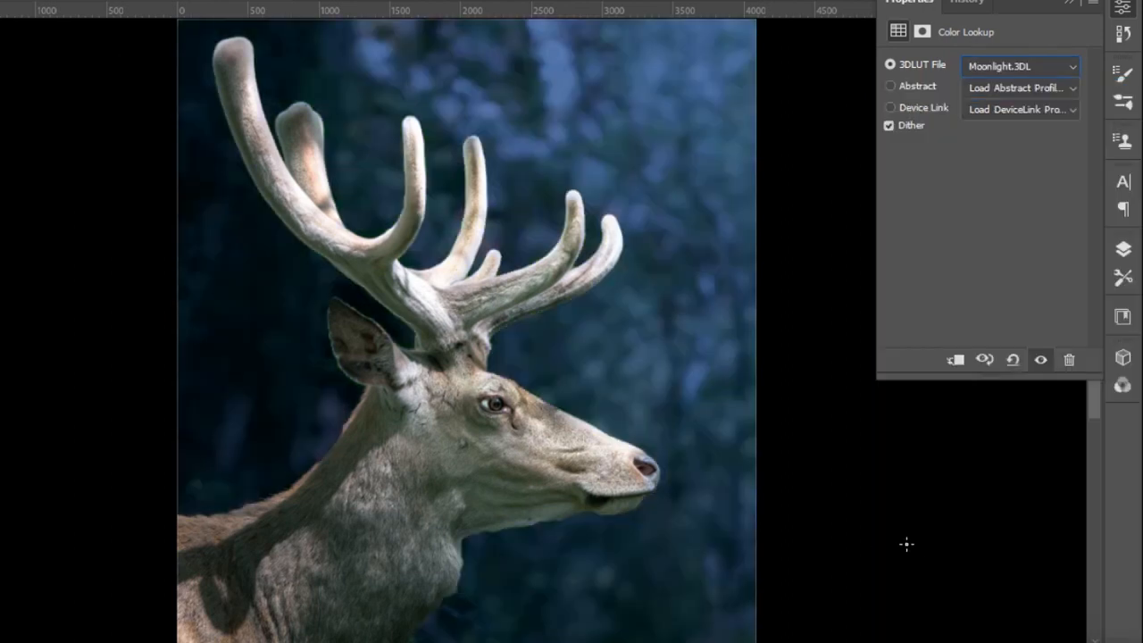
left_click(1070, 6)
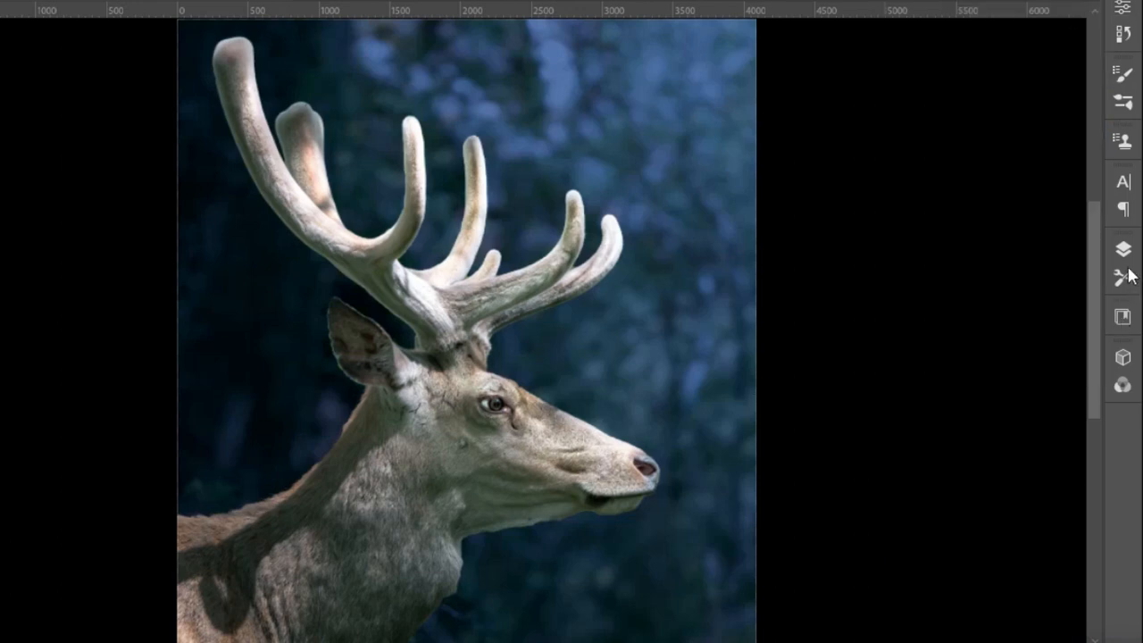
Add a Black & White adjustment above the Color Lookup layer and set its fill to 50%.
left_click(1123, 252)
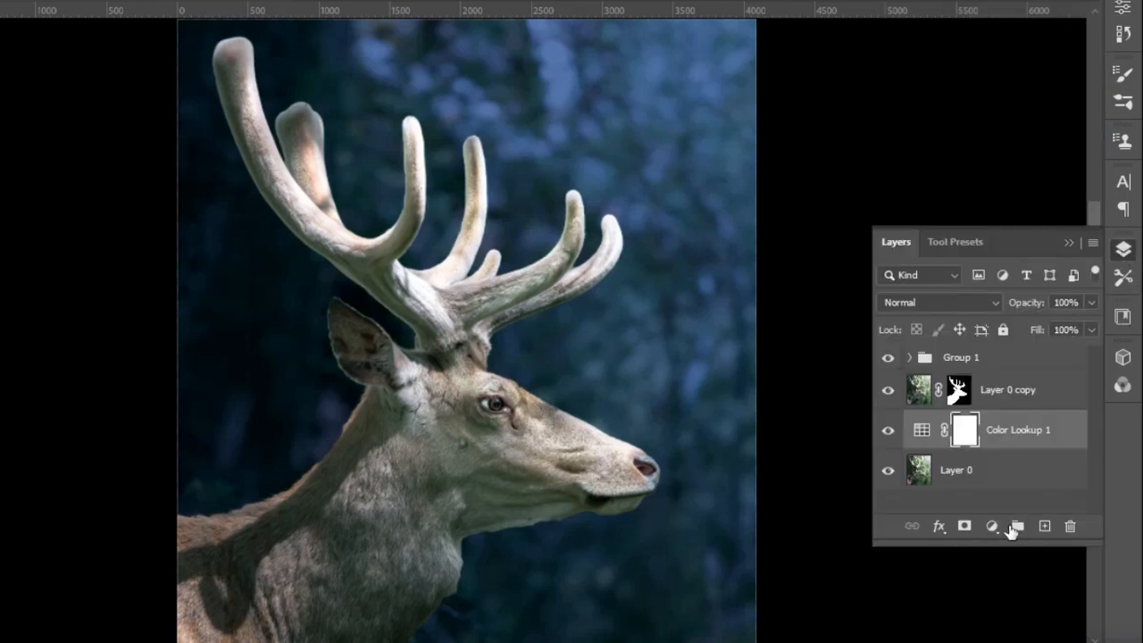
left_click(992, 526)
left_click(1026, 374)
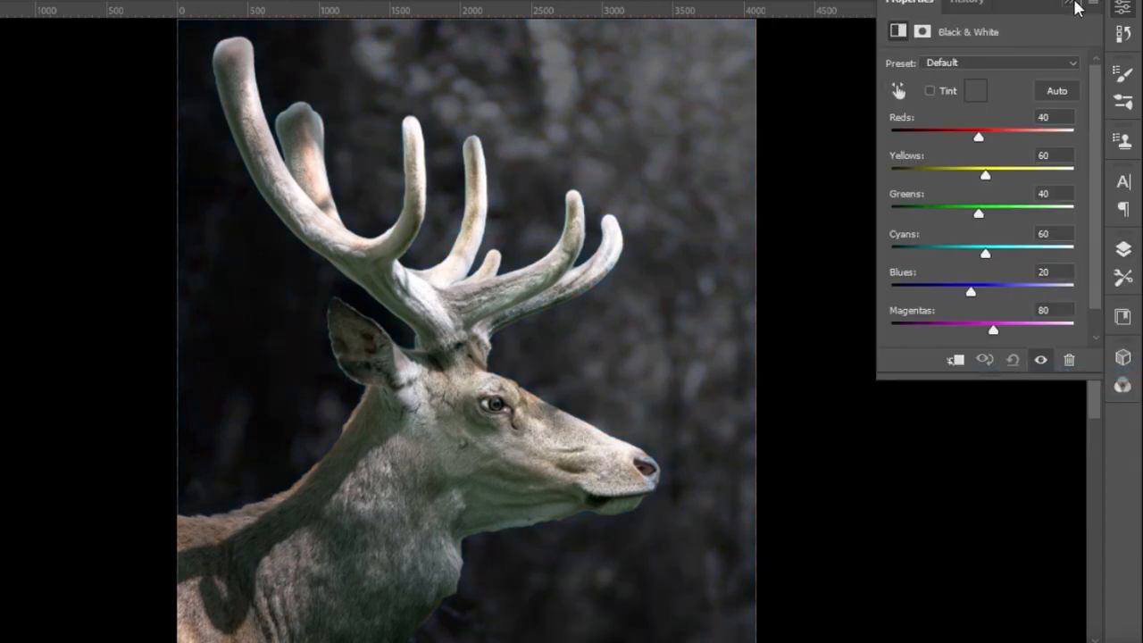
left_click(1077, 7)
left_click(1124, 252)
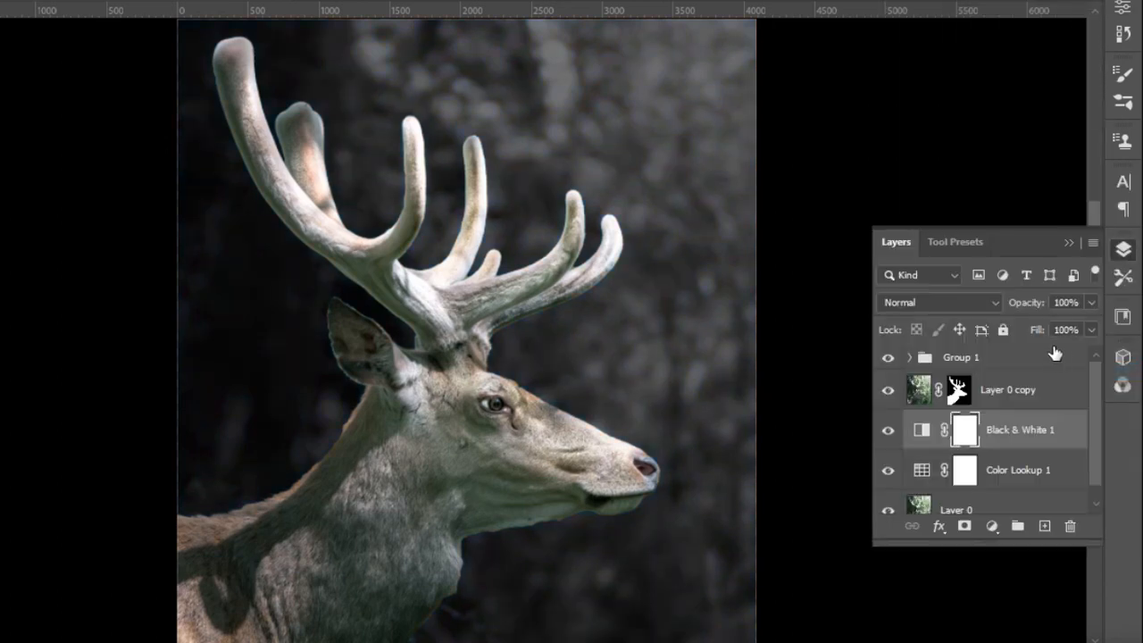
left_click(1091, 330)
left_click_drag(1091, 351, 1037, 359)
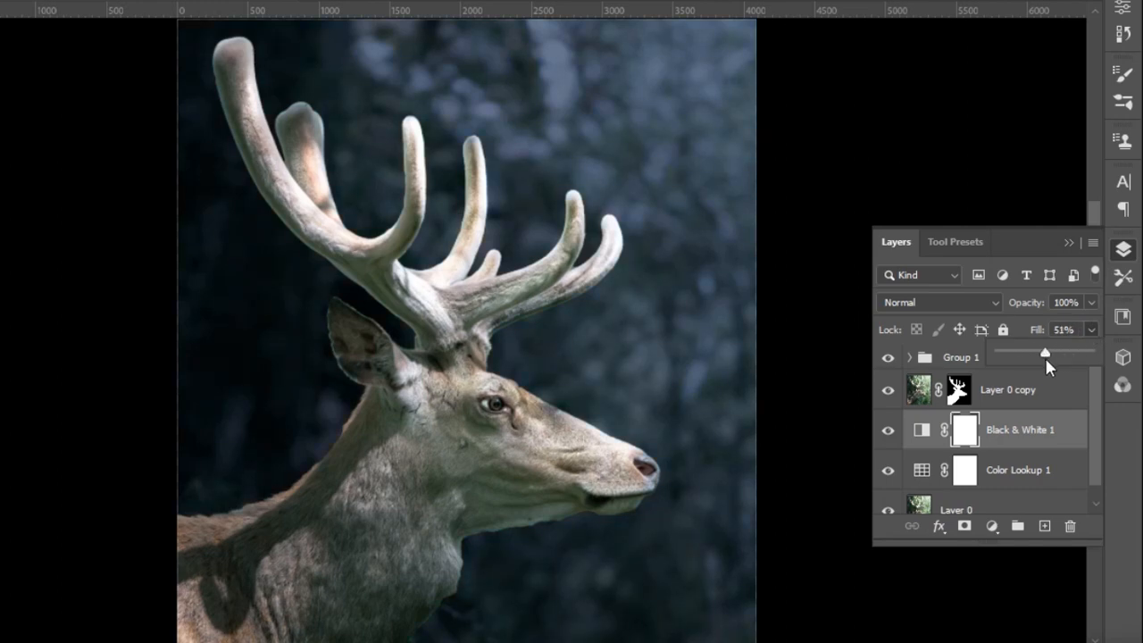
left_click(1091, 327)
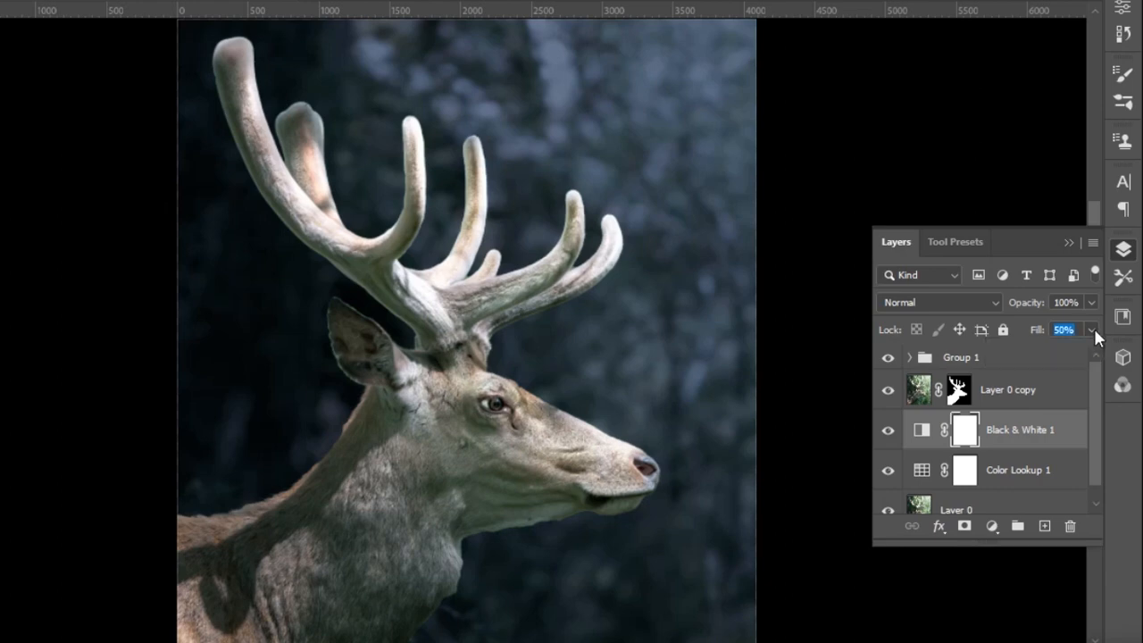
Convert the antler layer Layer 1 inside Group 1 to a smart object.
left_click(911, 358)
left_click(981, 396)
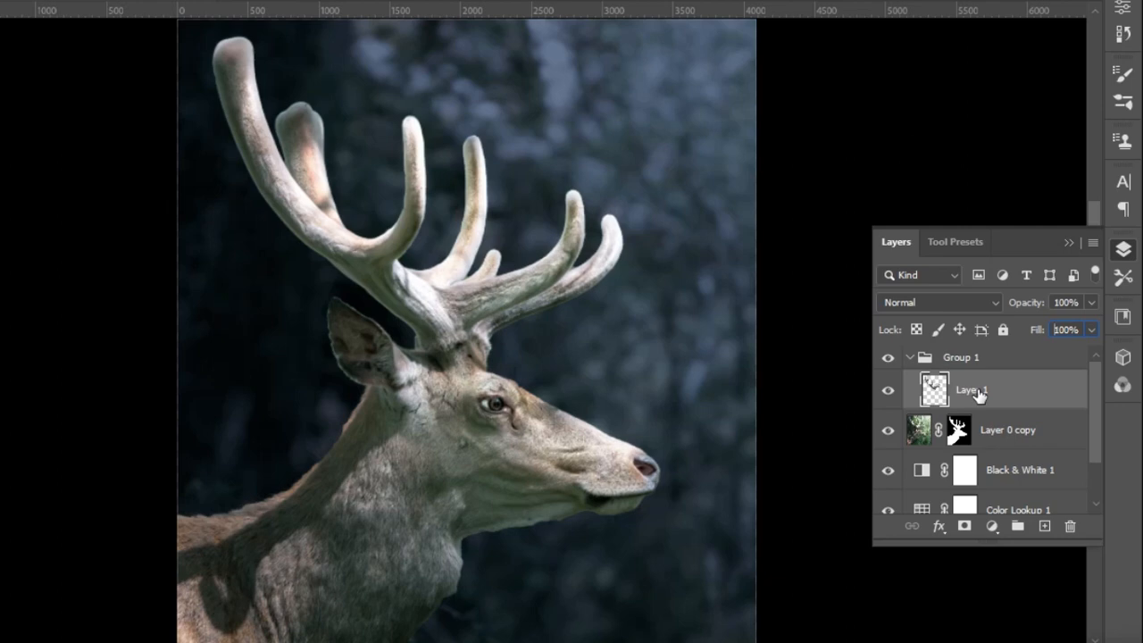
right_click(979, 396)
left_click(821, 224)
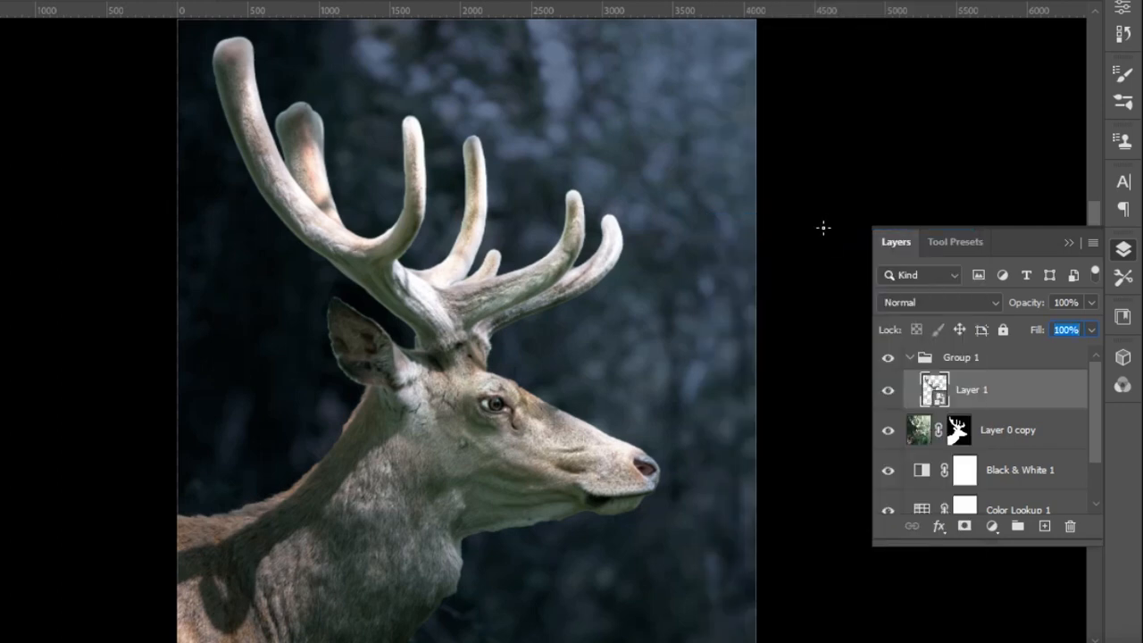
Duplicate the antler smart object and set the copy's blend mode to Linear Dodge (Add).
key("ctrl+j")
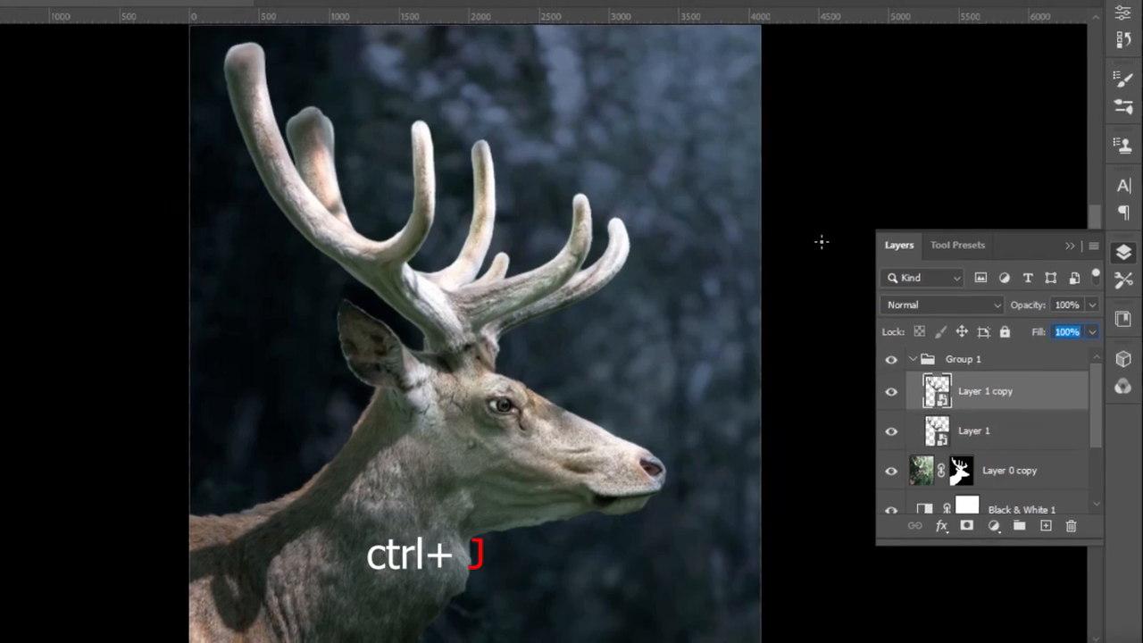
left_click(994, 315)
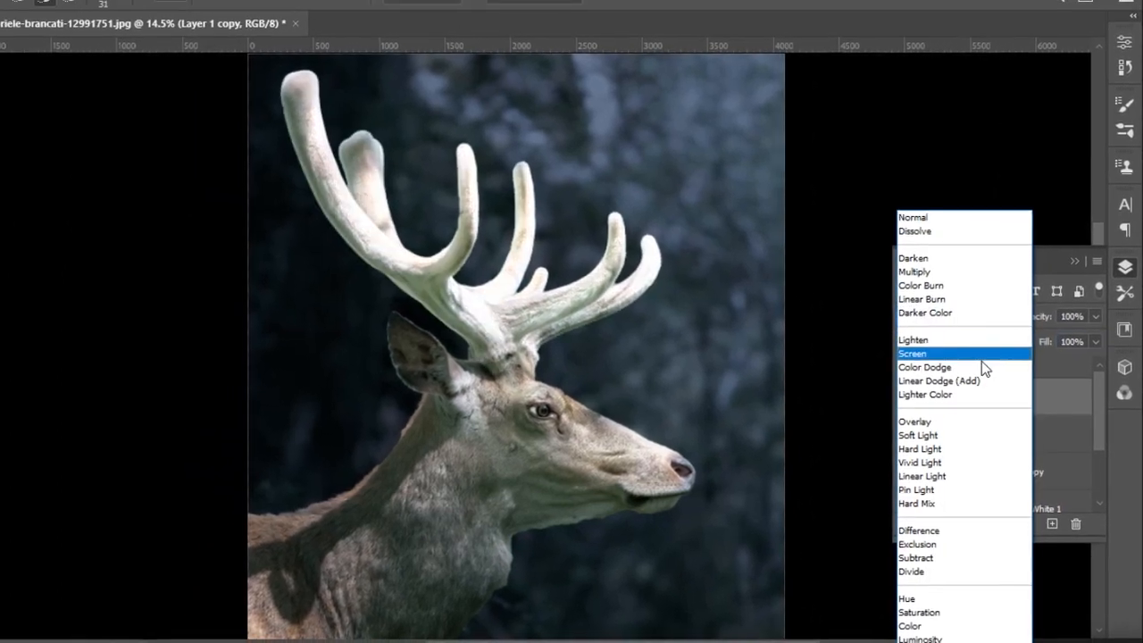
left_click(984, 389)
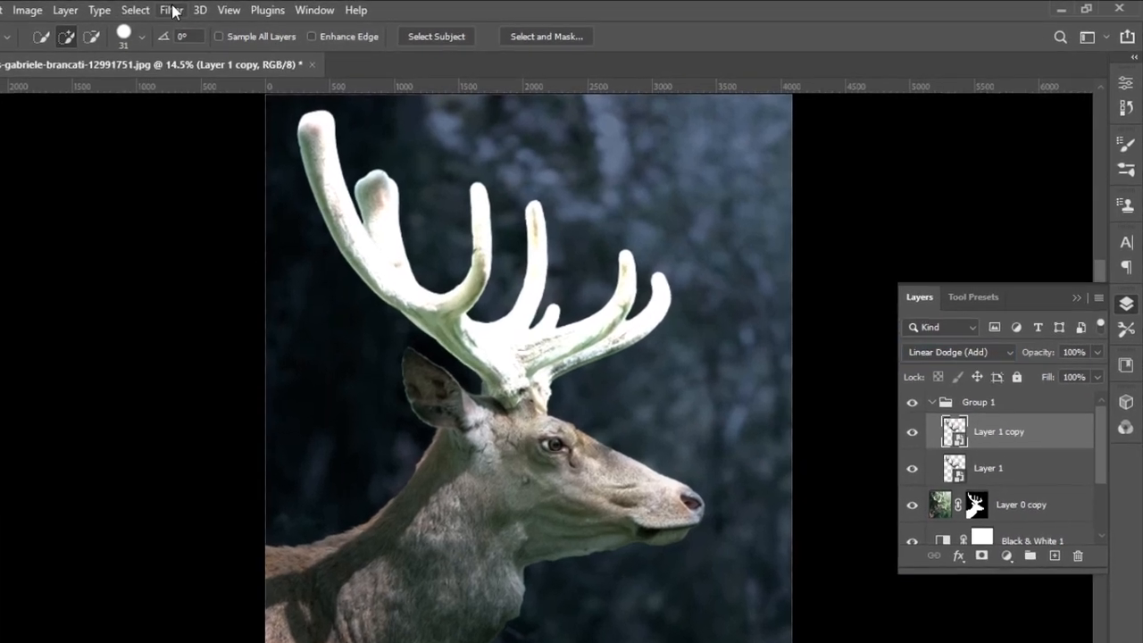
Apply a Gaussian Blur smart filter with a 5-pixel radius to Layer 1 copy.
left_click(218, 9)
mouse_move(142, 252)
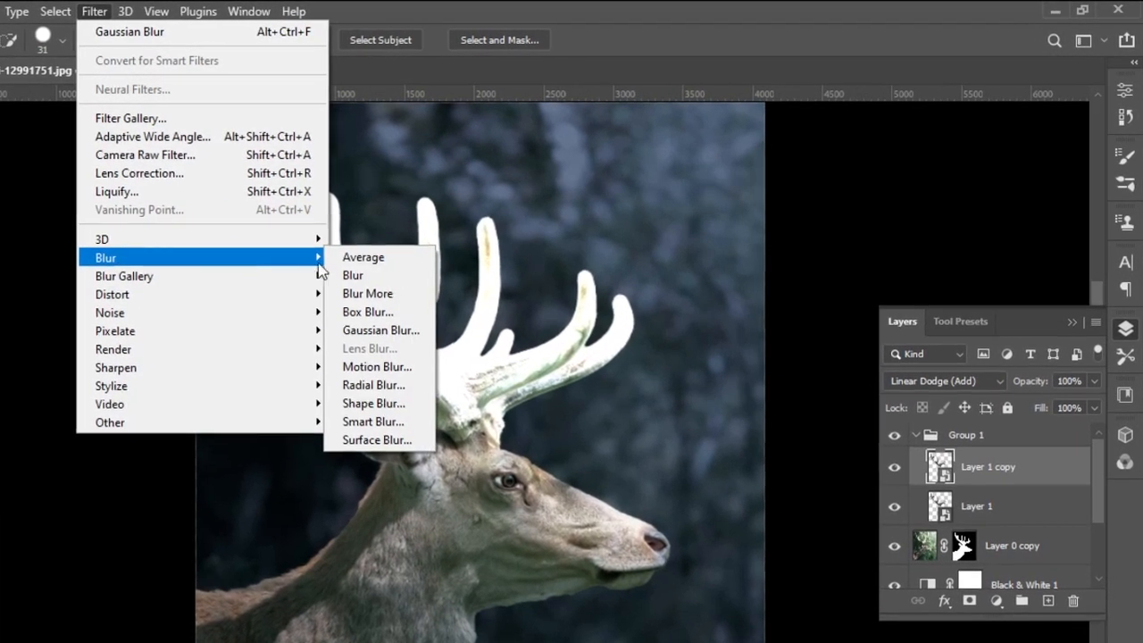
left_click(375, 330)
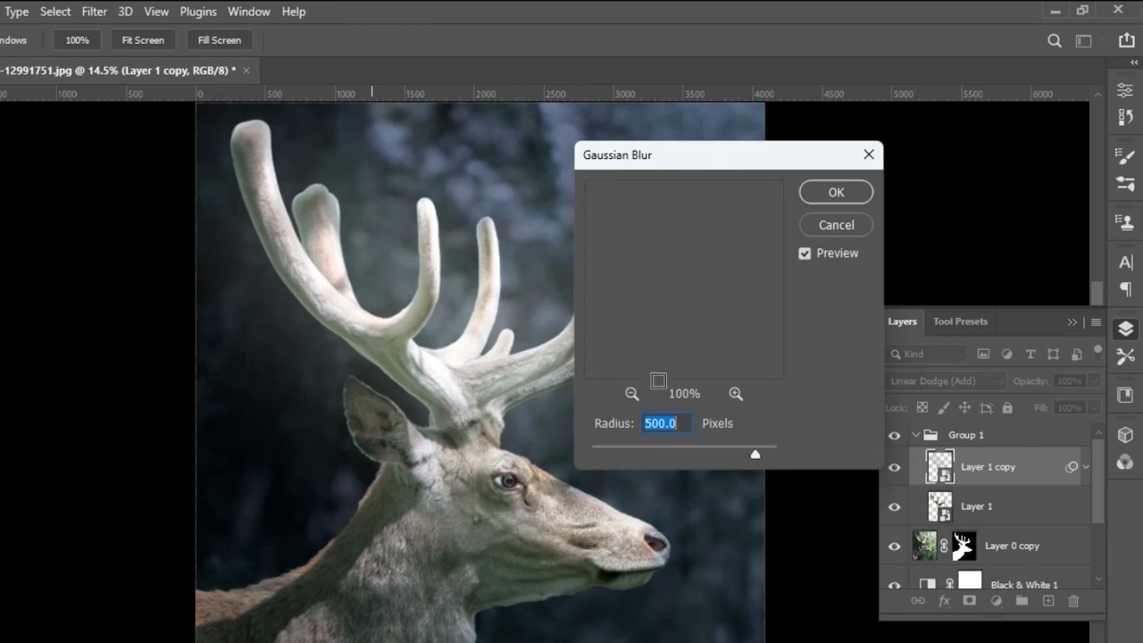
left_click_drag(755, 458, 639, 458)
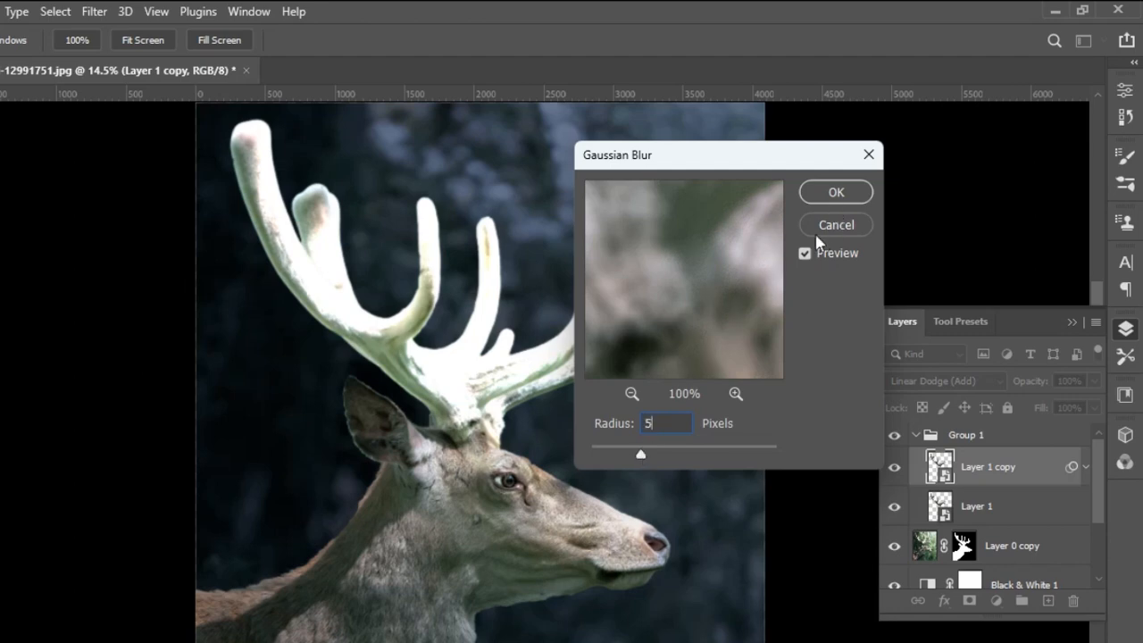
left_click(260, 199)
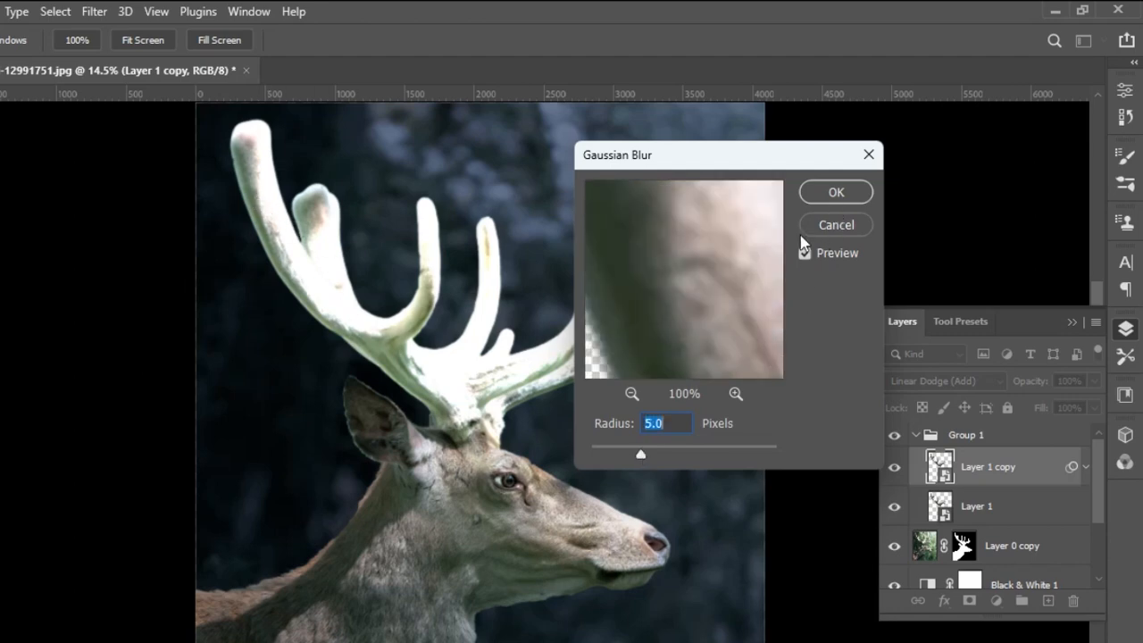
left_click(827, 194)
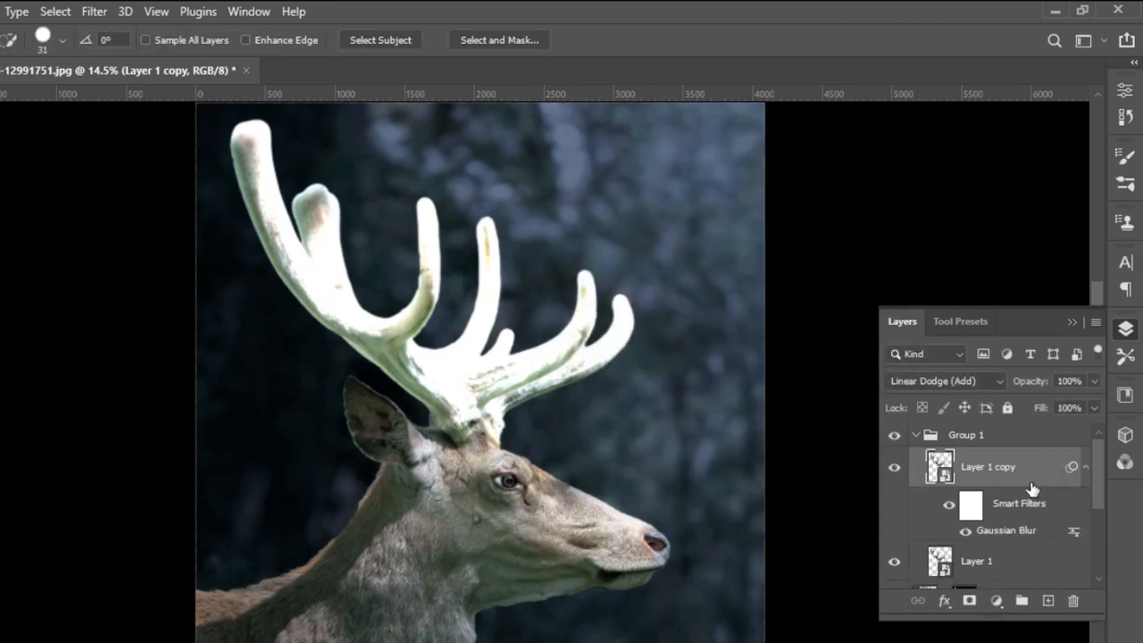
Duplicate Layer 1 copy and set the duplicate's Gaussian Blur radius to 50 pixels.
key("ctrl+j")
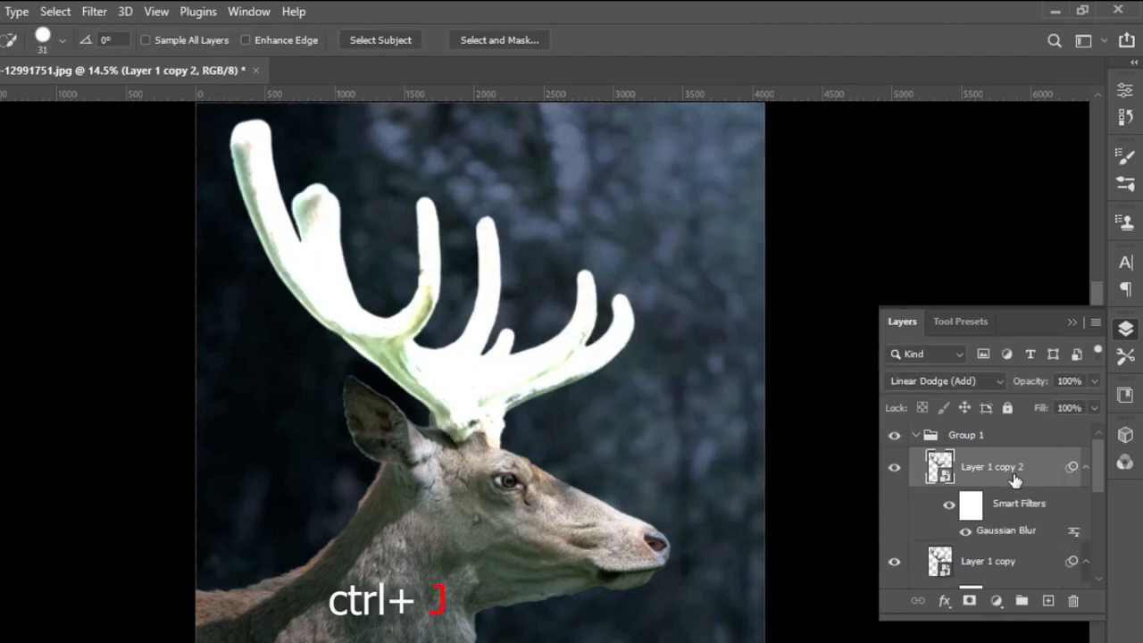
double_click(1006, 530)
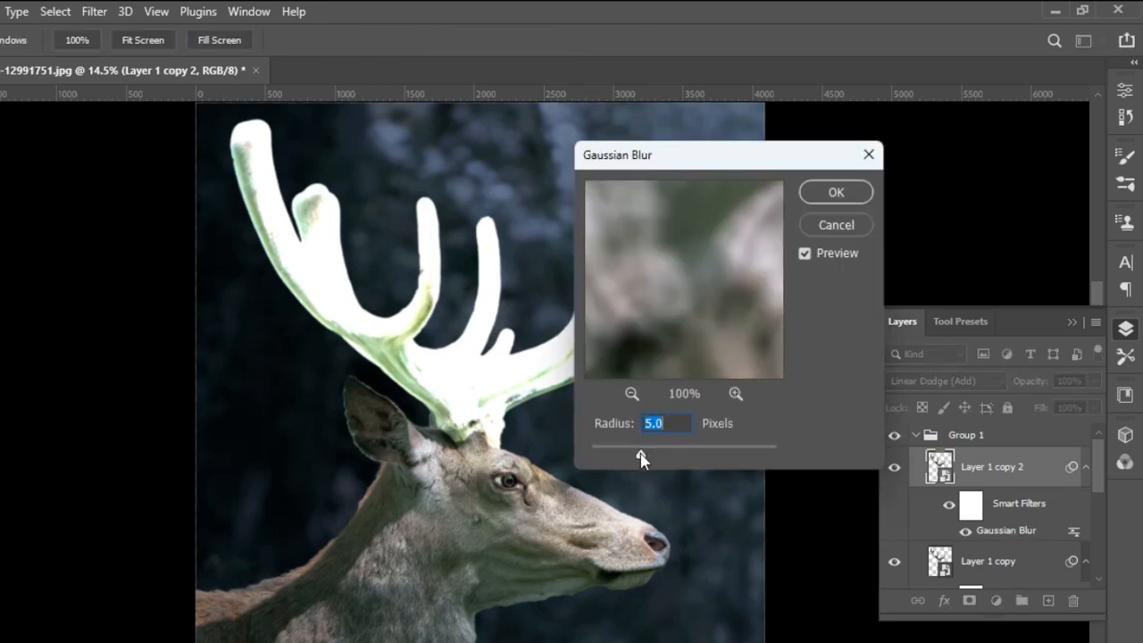
left_click_drag(640, 457, 696, 461)
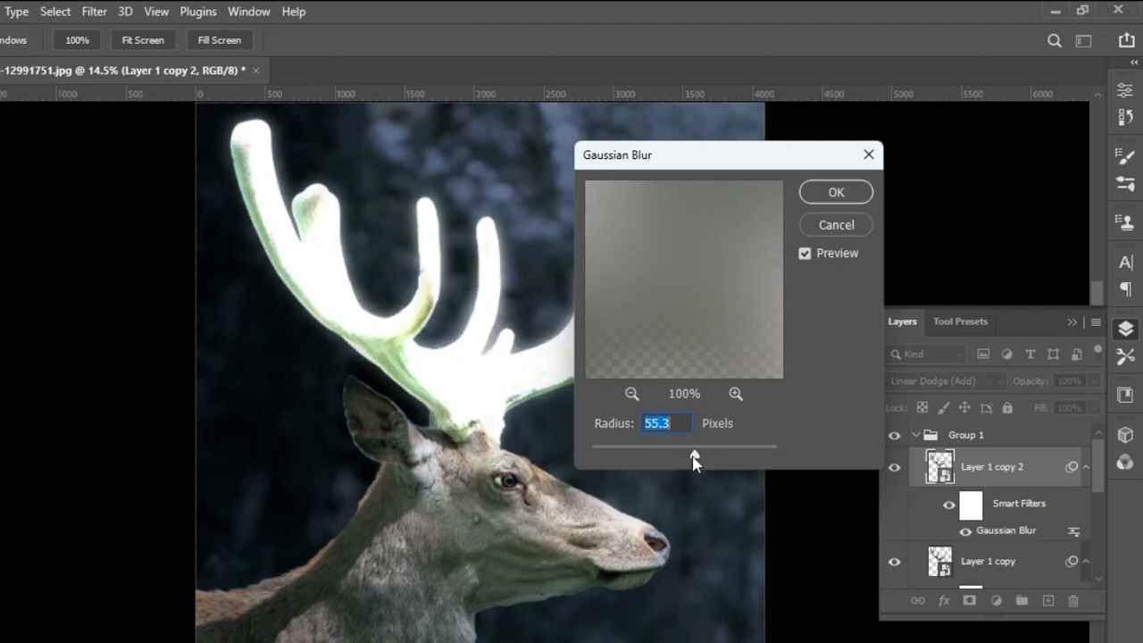
type("50")
left_click(834, 191)
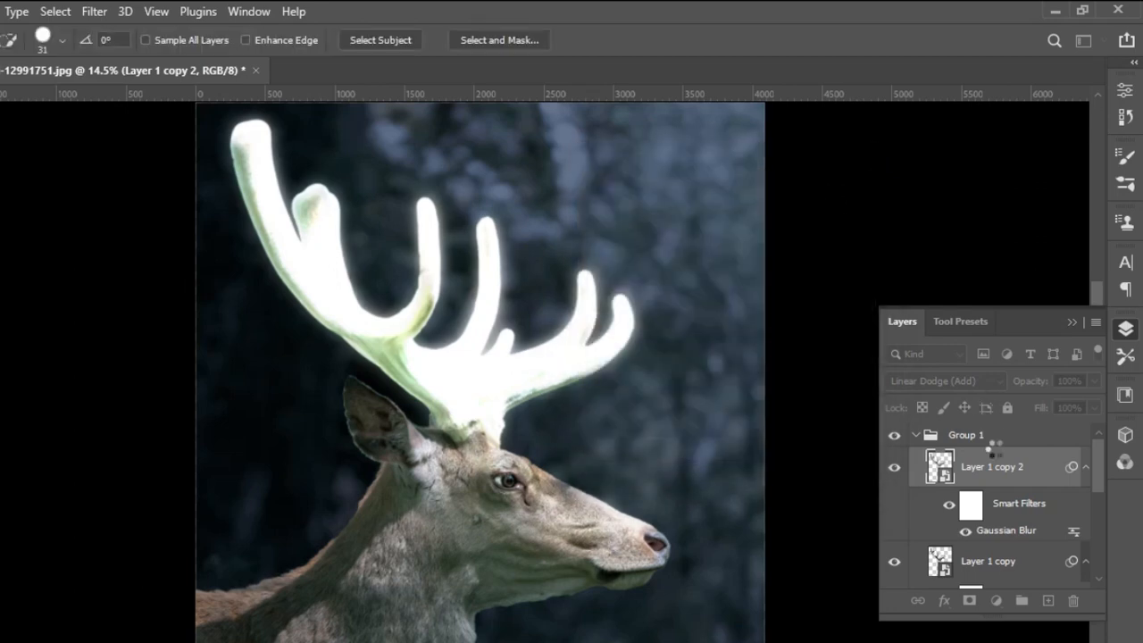
Duplicate Layer 1 copy 2 and set the duplicate's Gaussian Blur radius to 100 pixels.
key("ctrl+j")
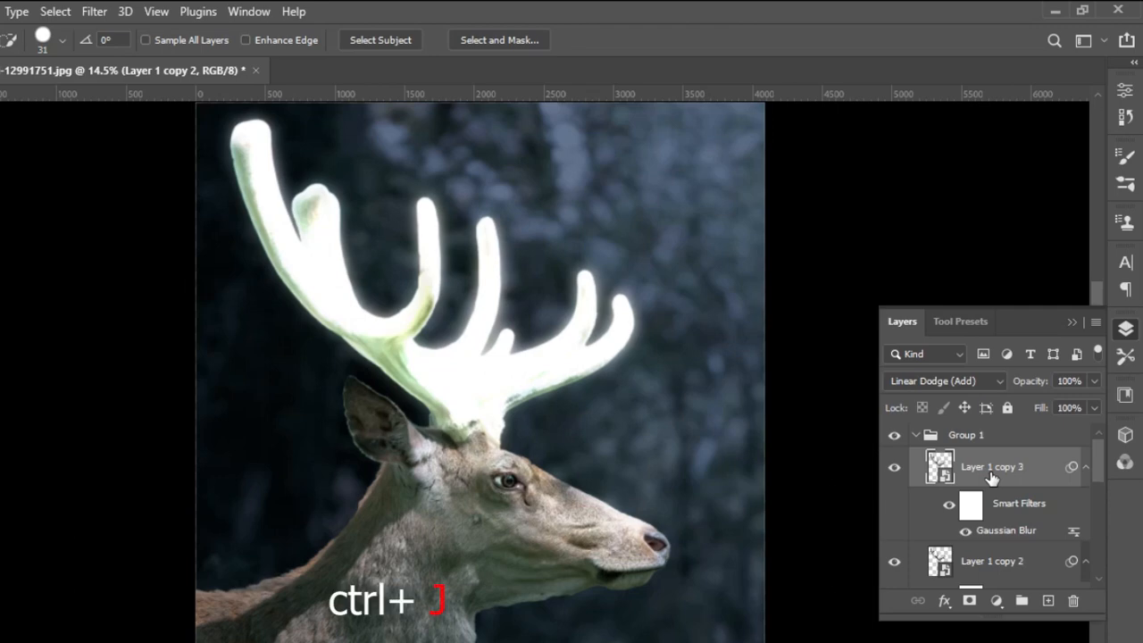
double_click(1004, 530)
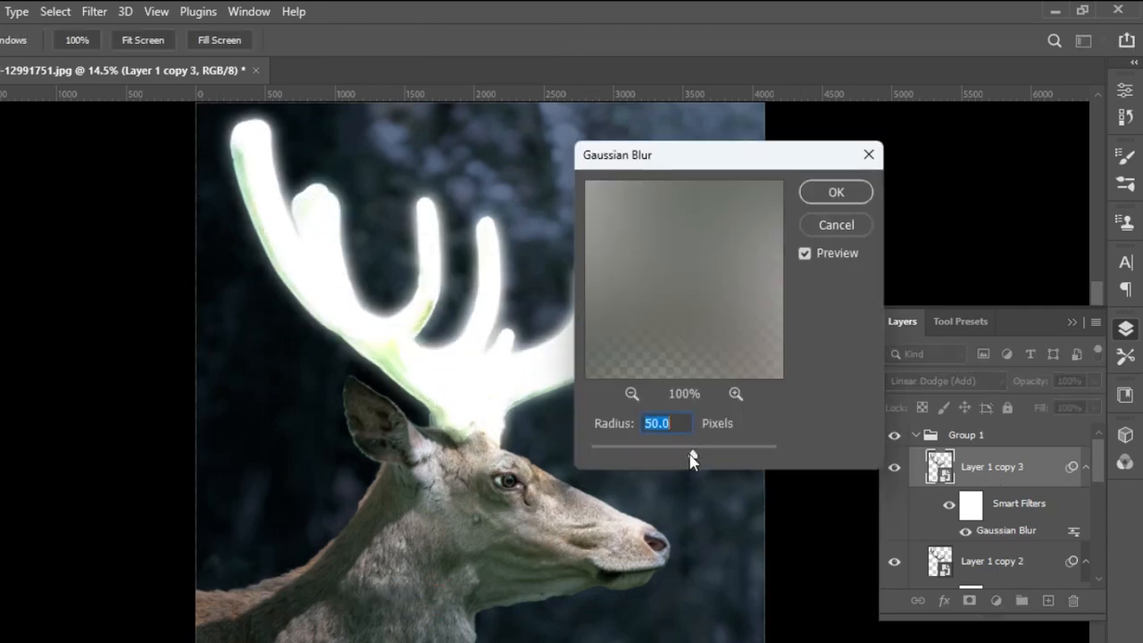
left_click_drag(693, 458, 712, 458)
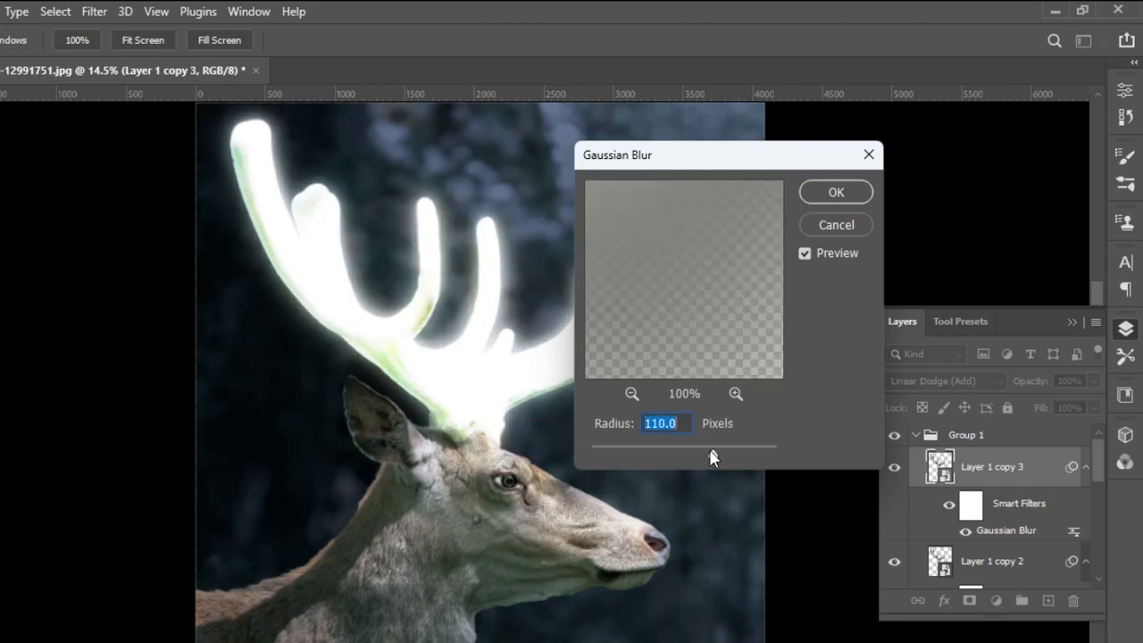
type("100")
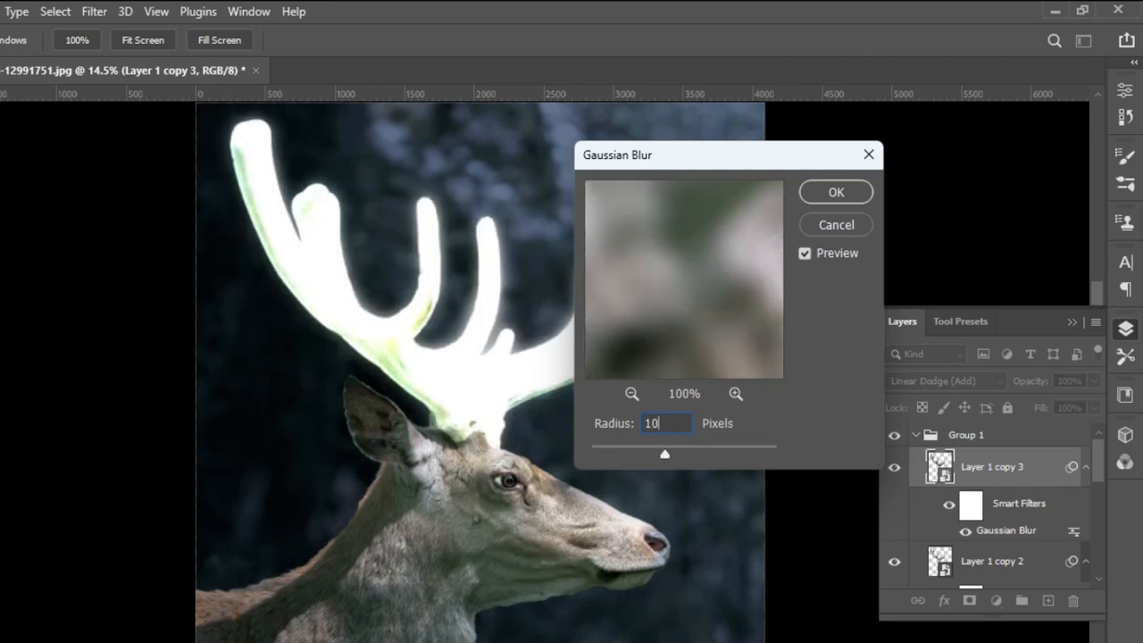
left_click(838, 193)
Duplicate Layer 1 copy 3 and set the duplicate's Gaussian Blur radius to 225 pixels.
key("ctrl+j")
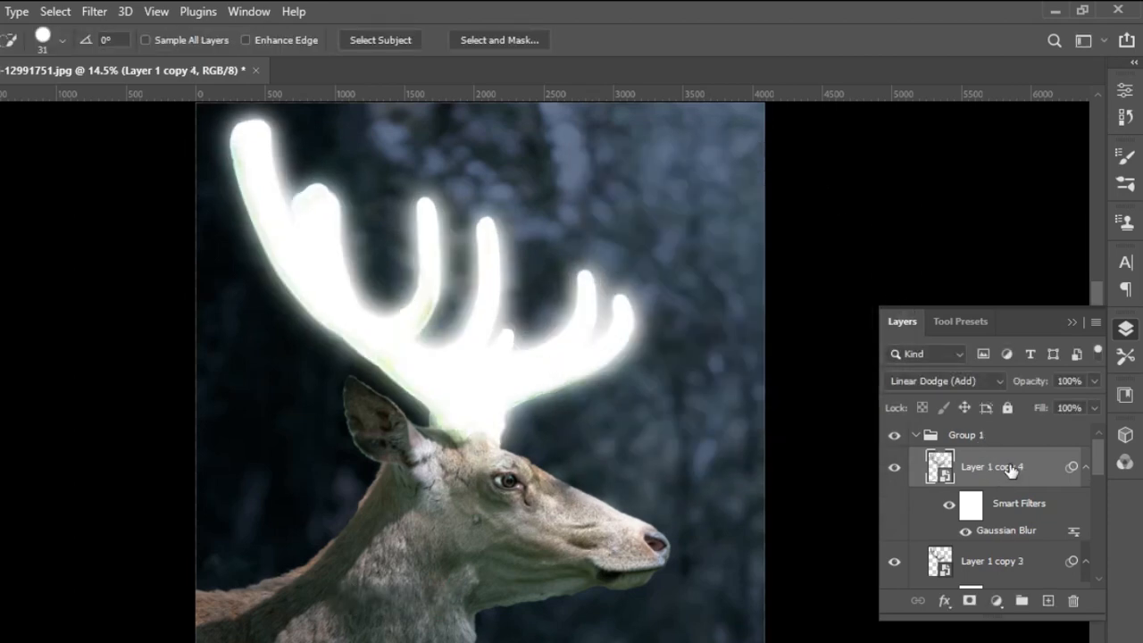
double_click(994, 533)
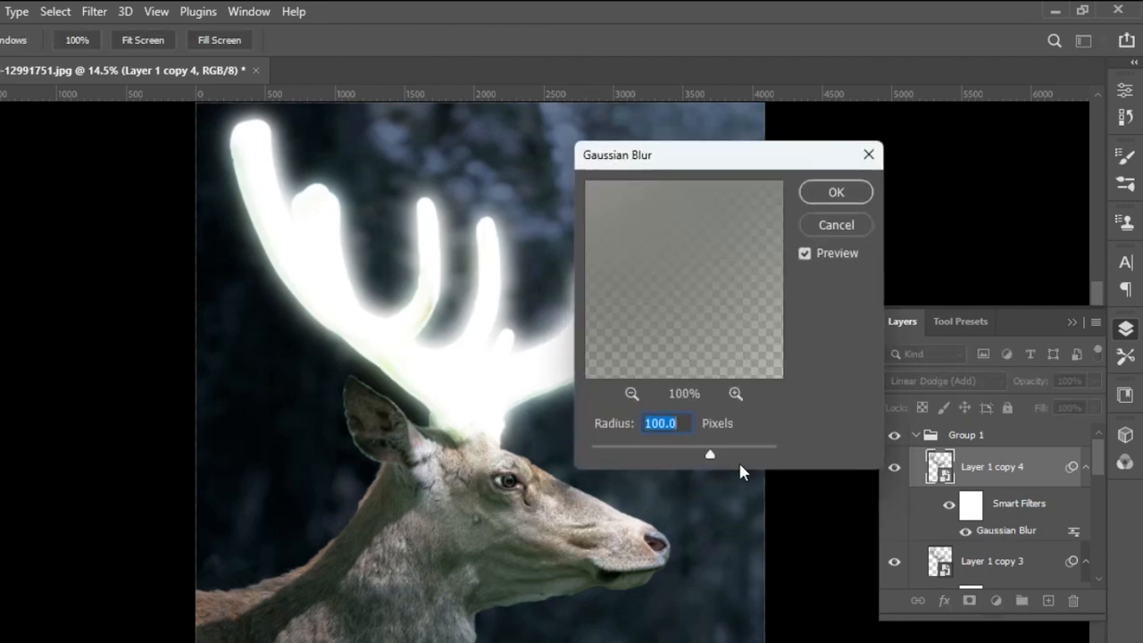
type("225")
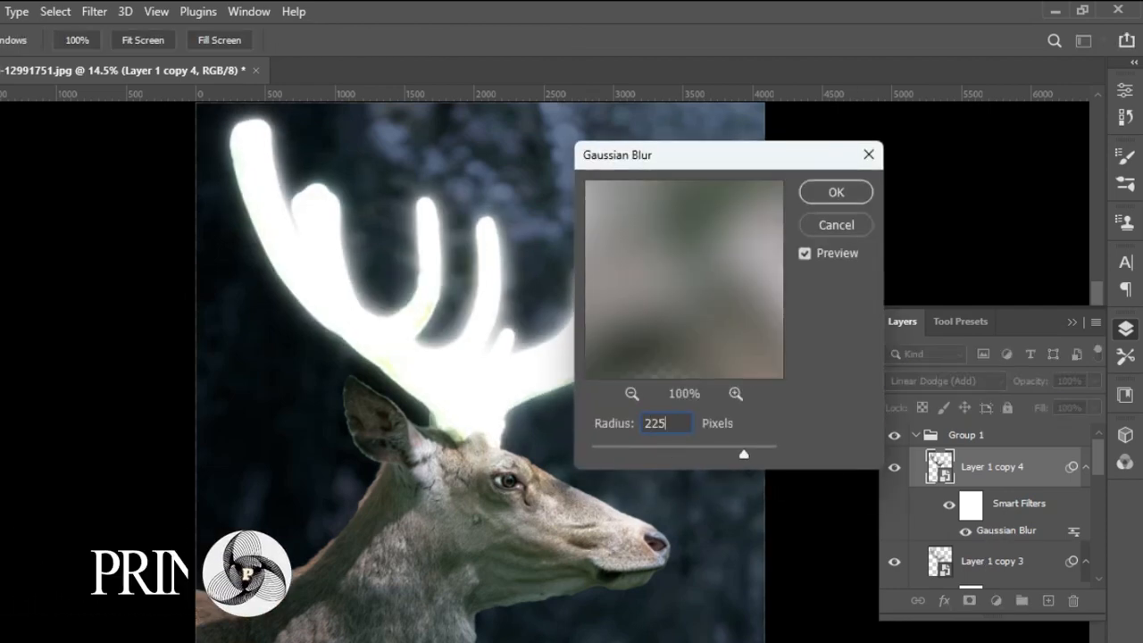
key("Return")
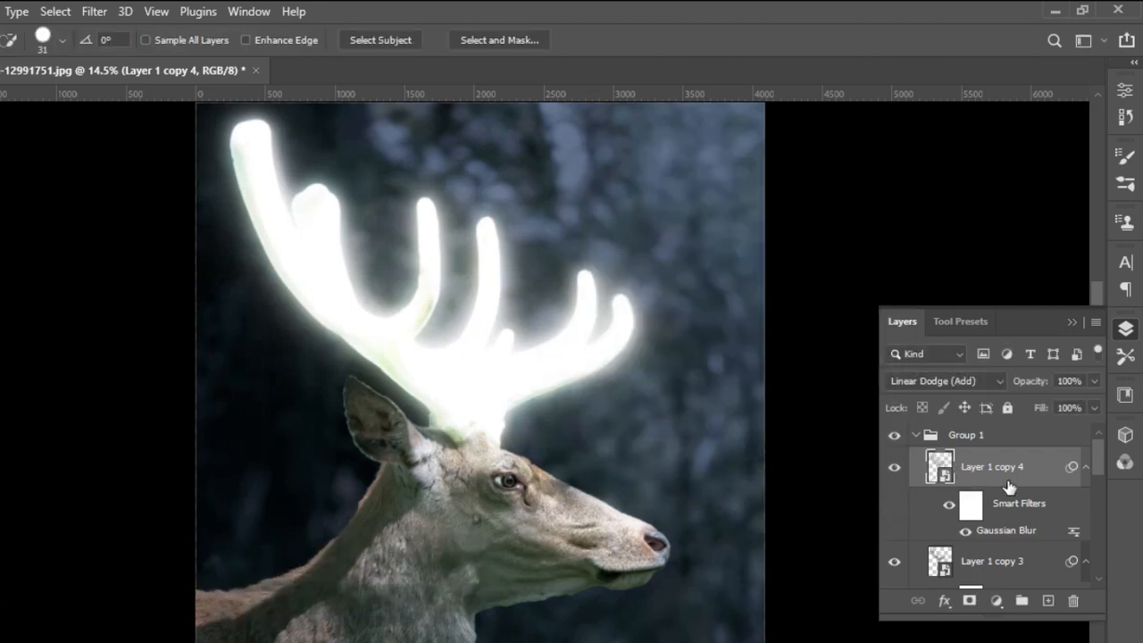
Collapse Group 1 and add a Hue/Saturation adjustment above it with Colorize on, clipped to the group.
left_click(917, 434)
left_click(917, 435)
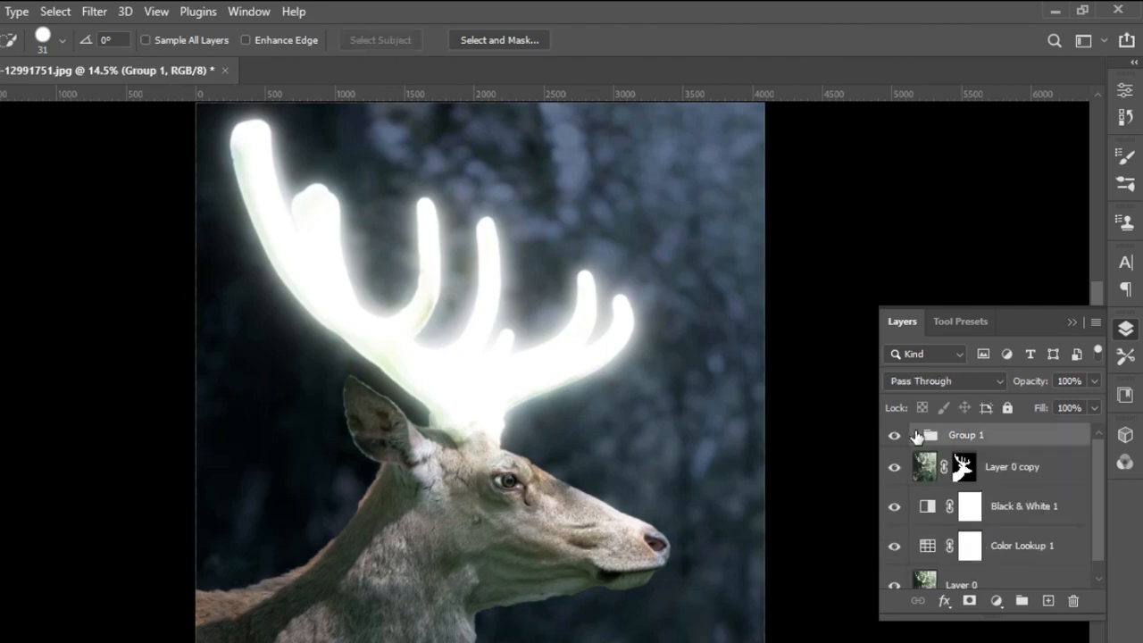
left_click(997, 600)
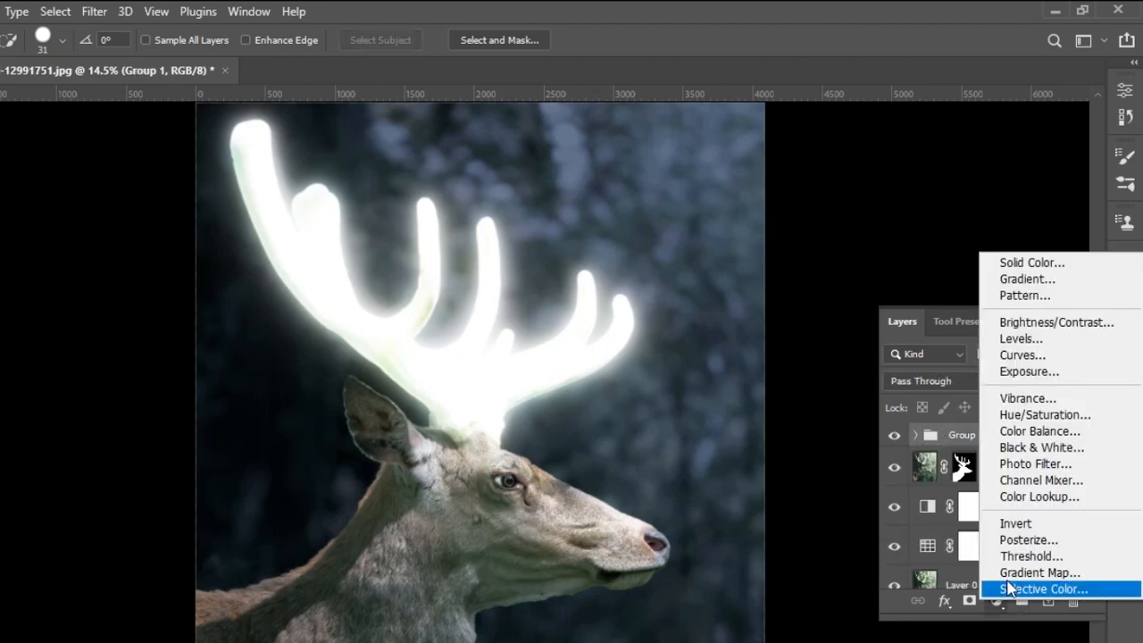
left_click(1040, 415)
left_click(993, 321)
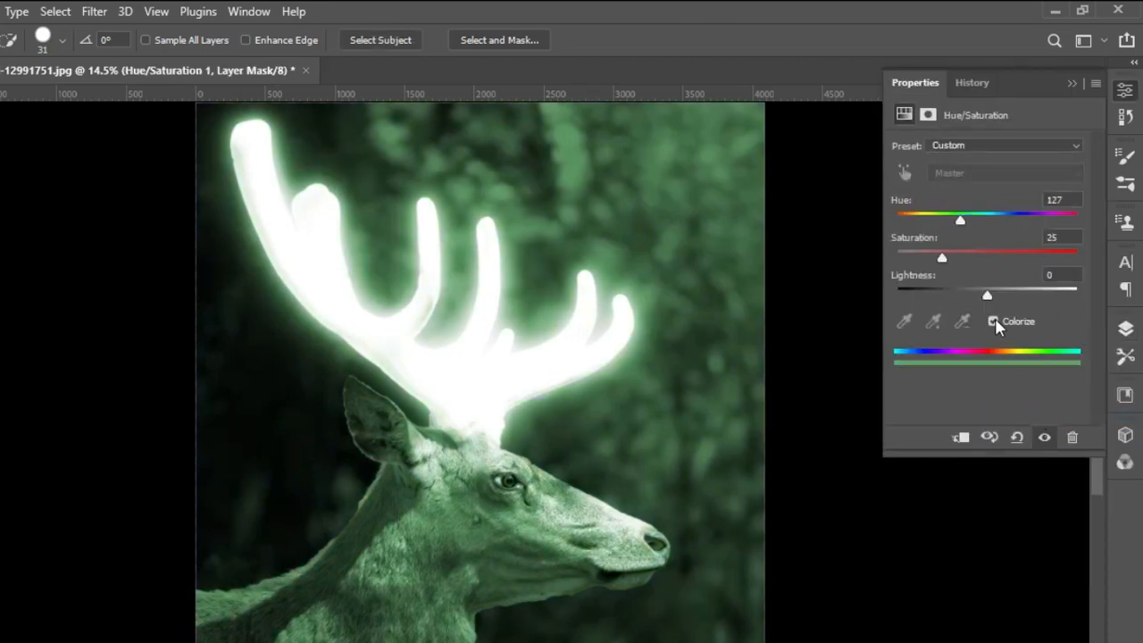
left_click(960, 437)
Raise the Hue/Saturation adjustment's saturation to maximum and shift its hue to a golden yellow glow.
left_click_drag(941, 259, 1079, 257)
left_click_drag(966, 233, 930, 233)
left_click_drag(927, 225, 921, 225)
left_click(1072, 84)
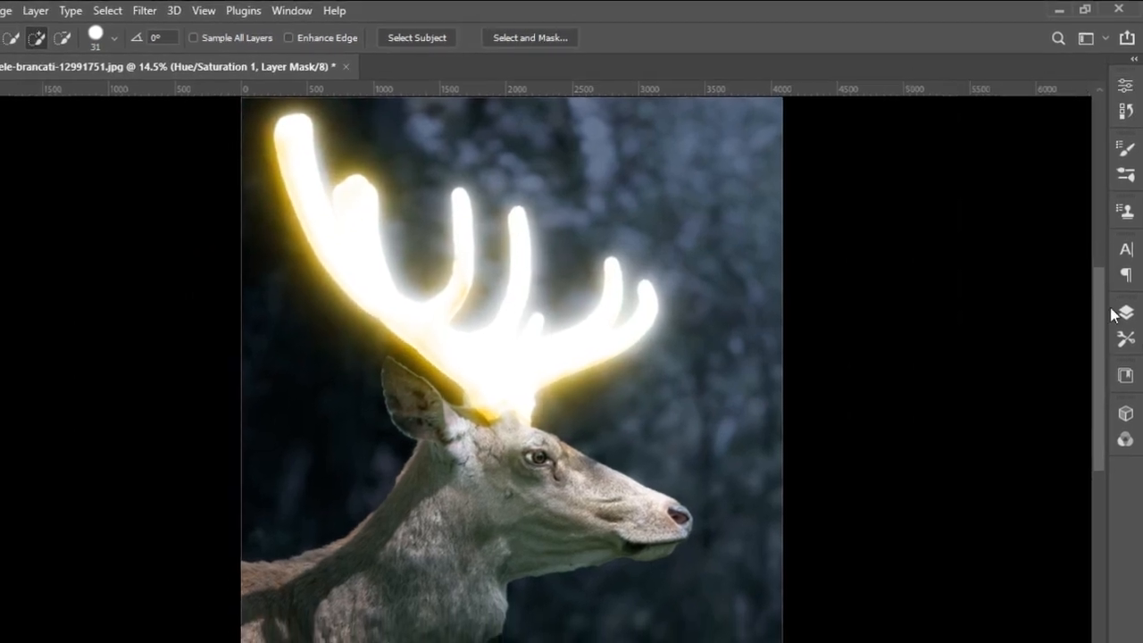
Add a Curves adjustment above the Hue/Saturation layer, clip it to Group 1, and pull the curve's darker tones slightly down.
left_click(1127, 298)
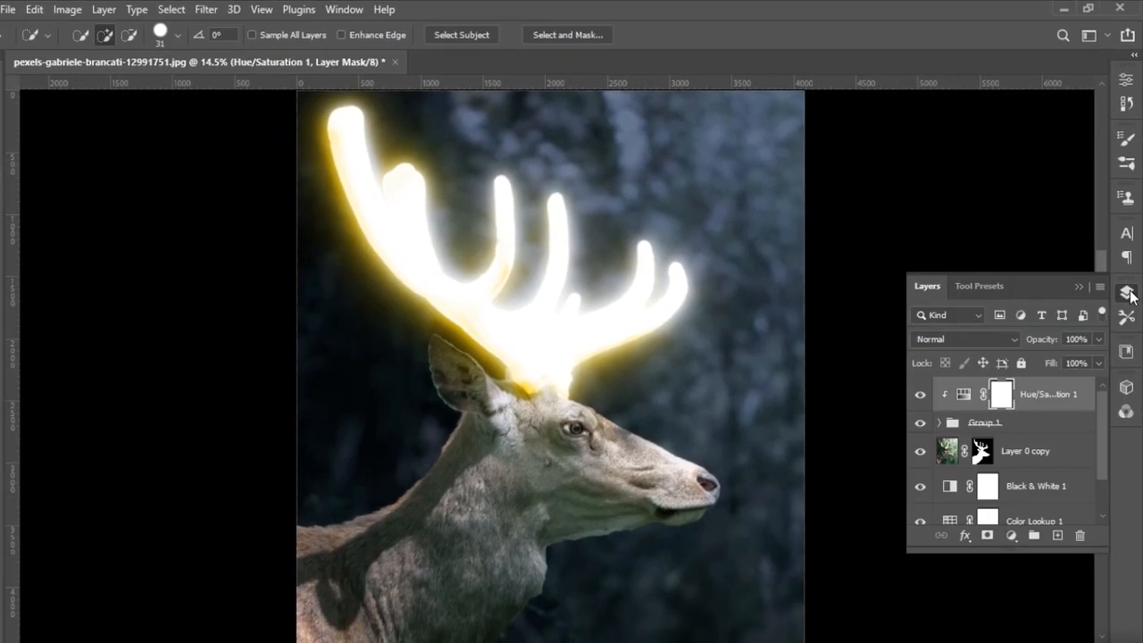
left_click(1015, 524)
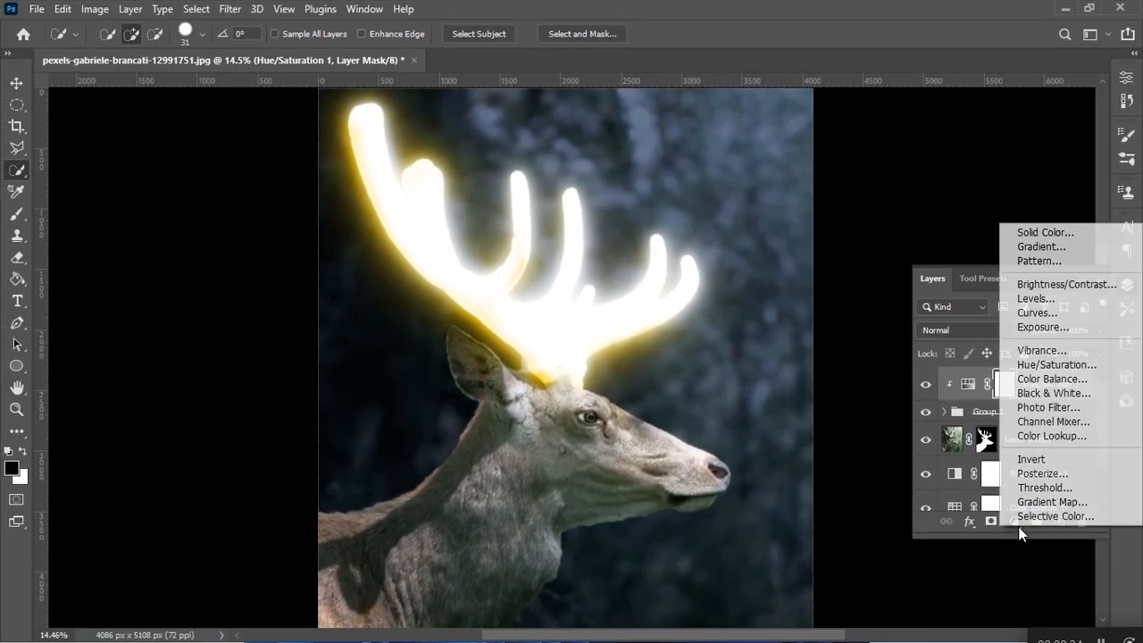
left_click(1033, 314)
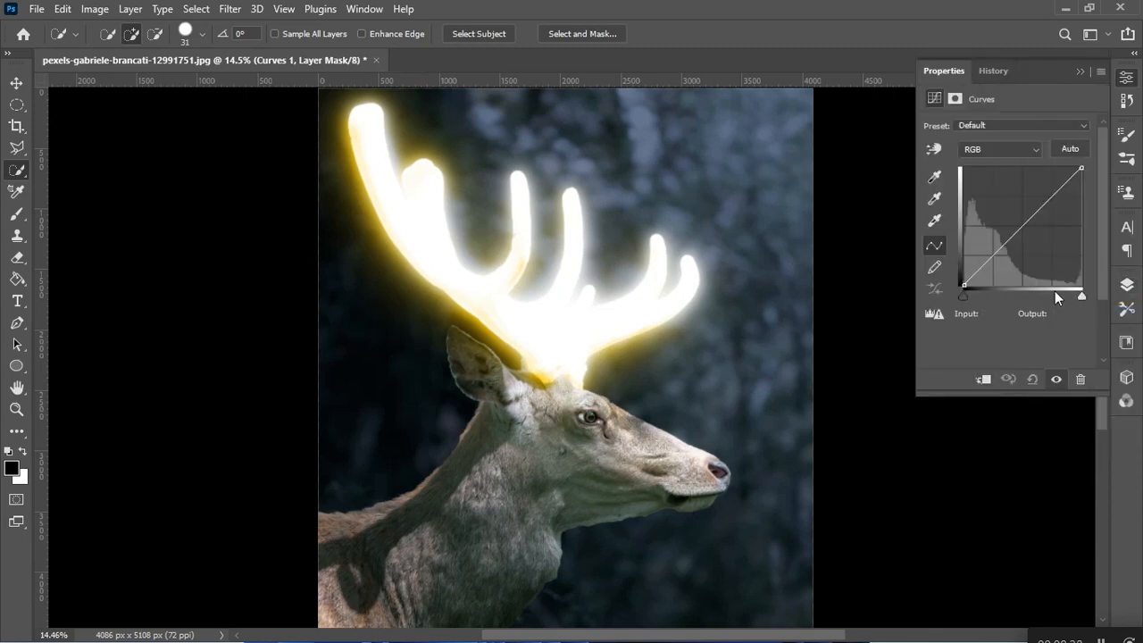
mouse_move(995, 255)
left_mouse_down()
mouse_move(1004, 275)
mouse_move(998, 258)
left_mouse_up()
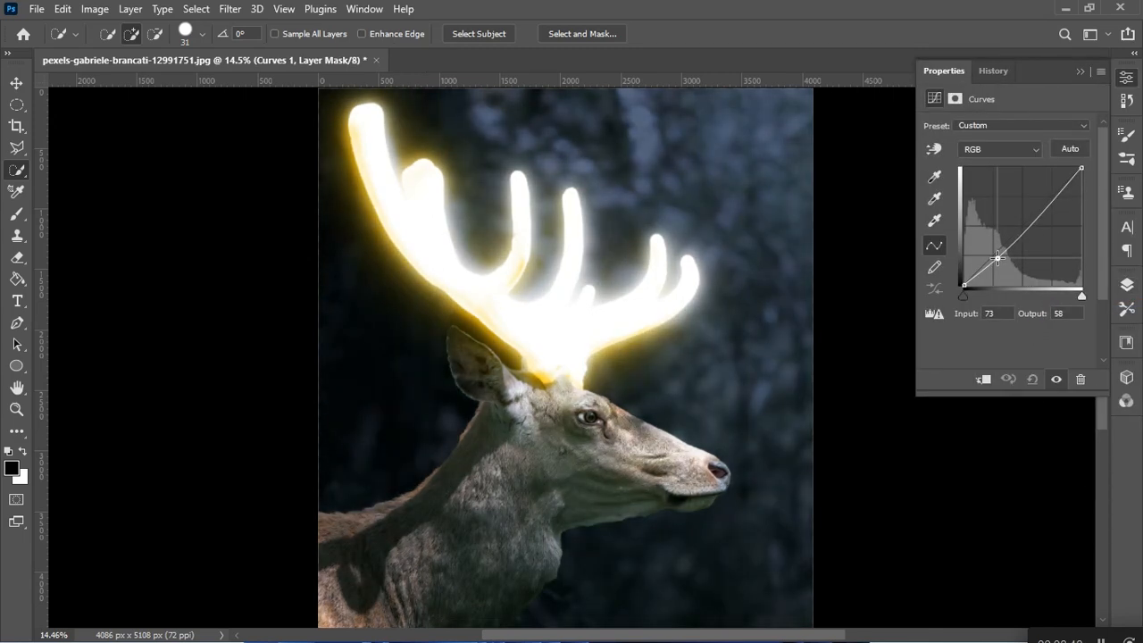
left_click(983, 380)
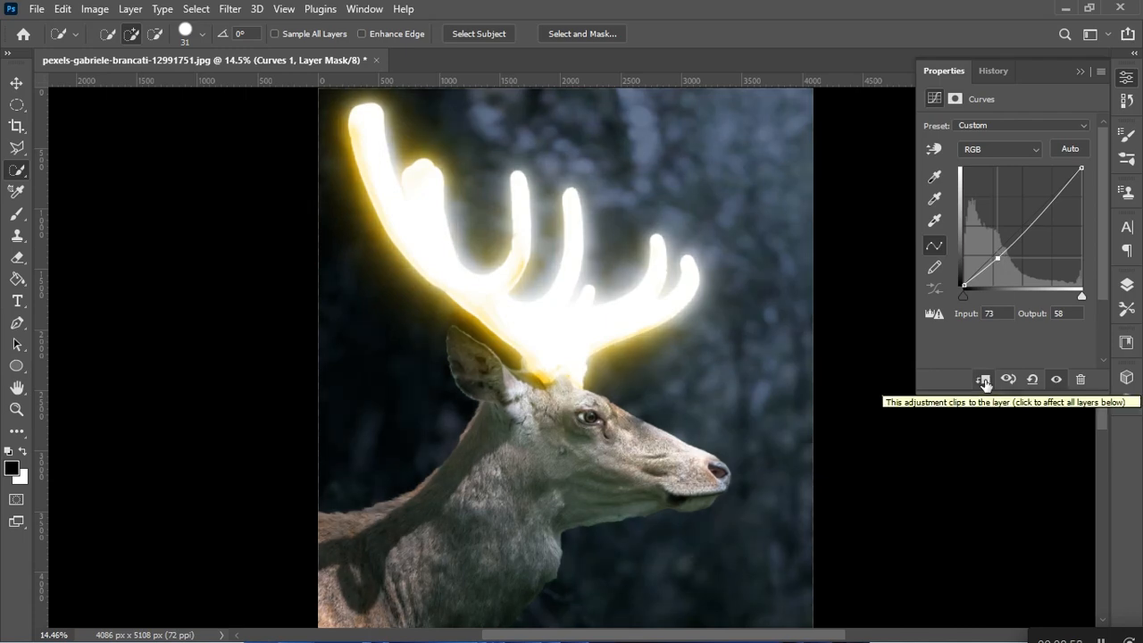
left_click_drag(998, 256, 1004, 262)
left_click(1081, 69)
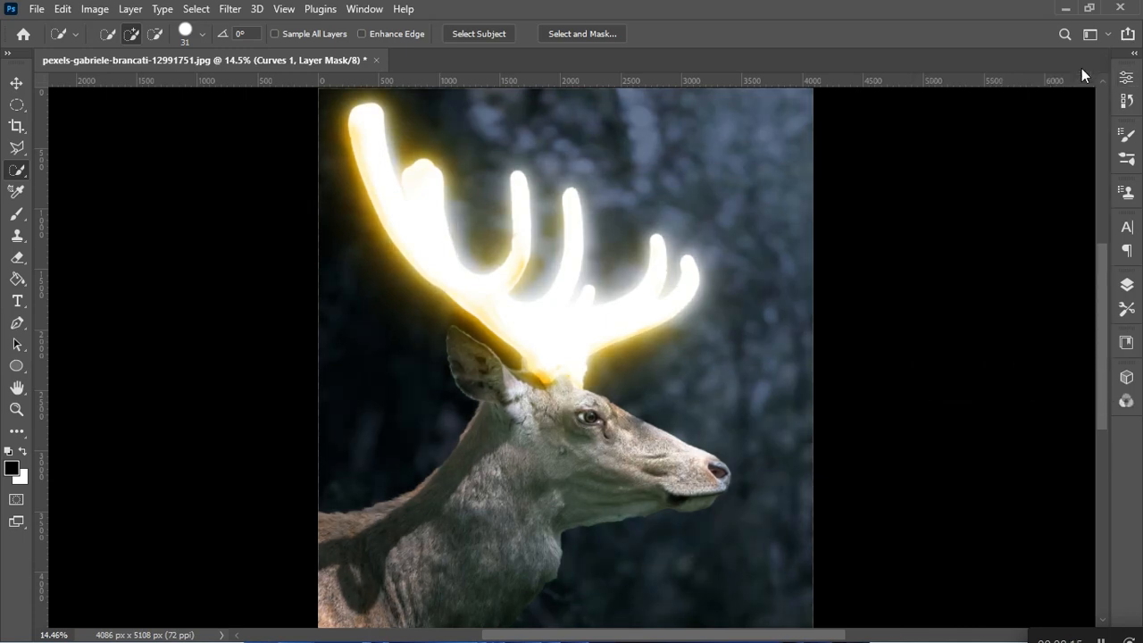
Duplicate the Curves 1 adjustment and move the copy between Group 1 and Layer 0 copy.
left_click(1128, 285)
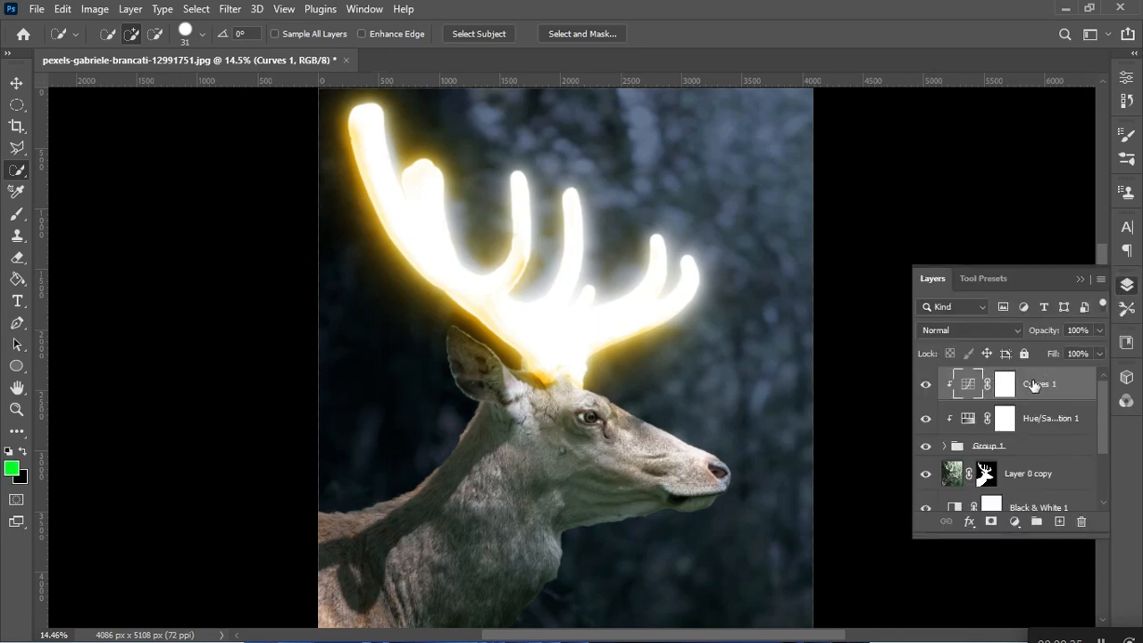
key("ctrl+j")
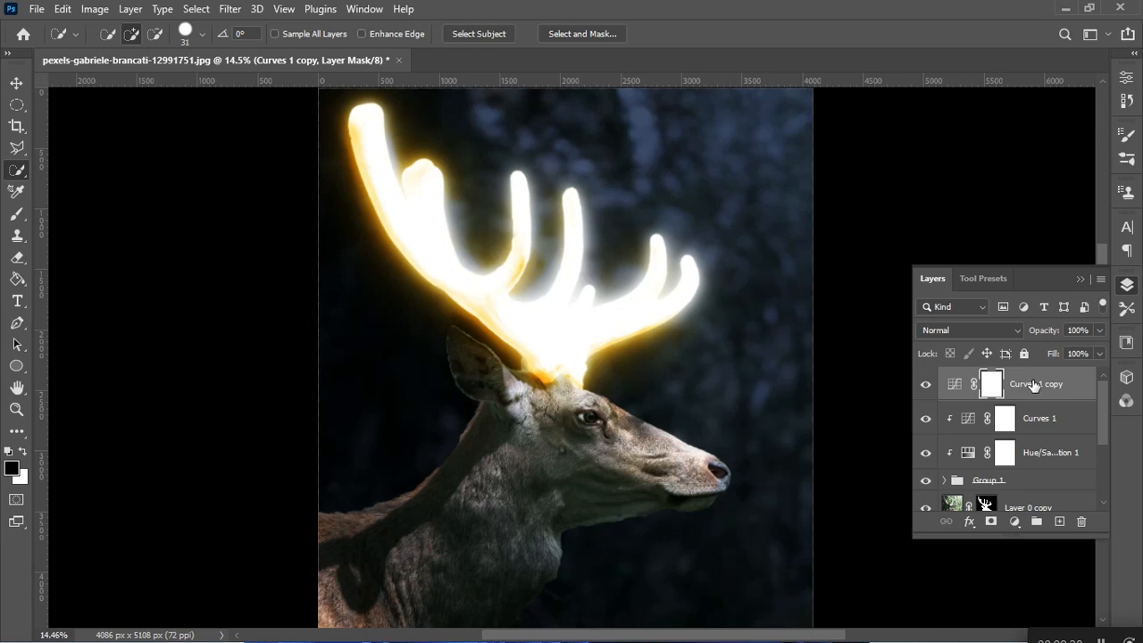
left_click_drag(1032, 388, 1019, 498)
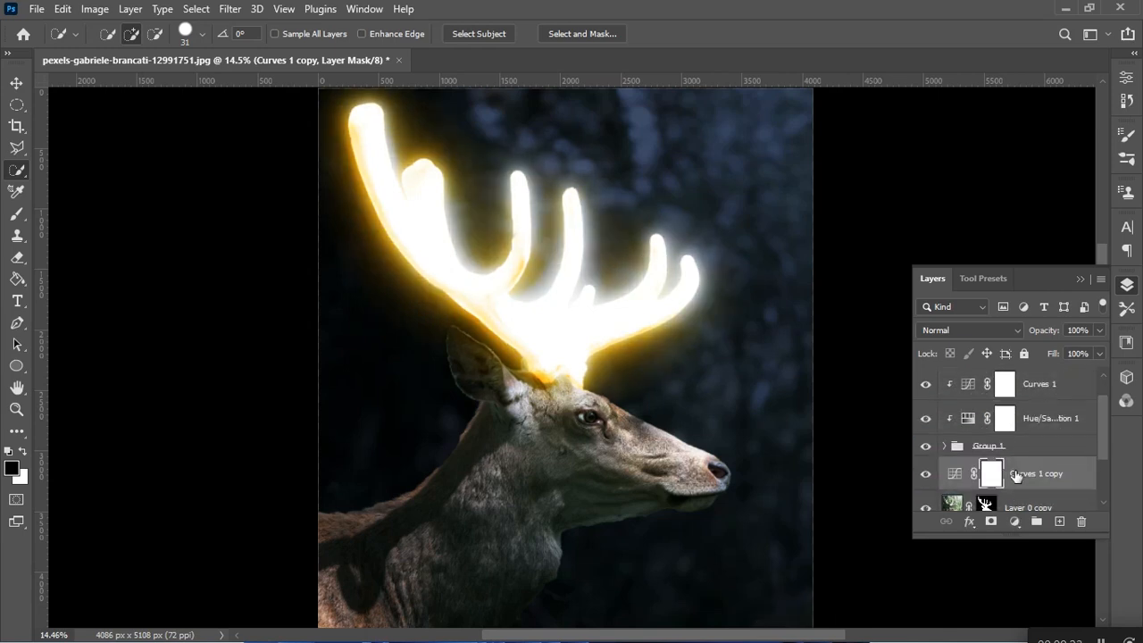
Clip the Curves 1 copy adjustment to Layer 0 copy.
scroll(1015, 476, "down", 1)
right_click(1038, 437)
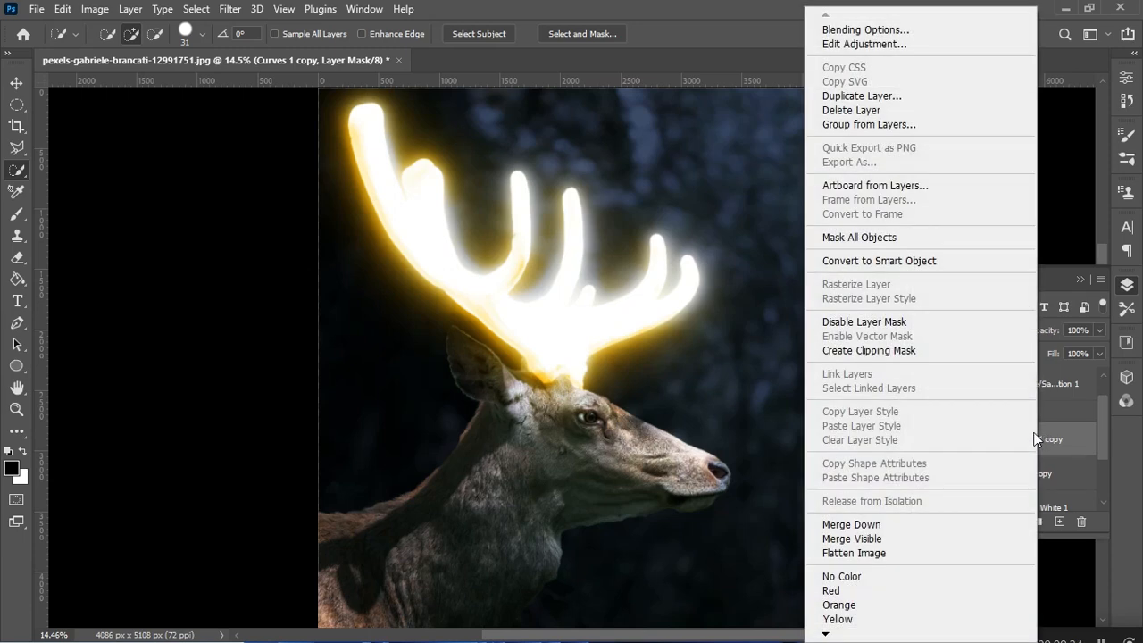
left_click(907, 350)
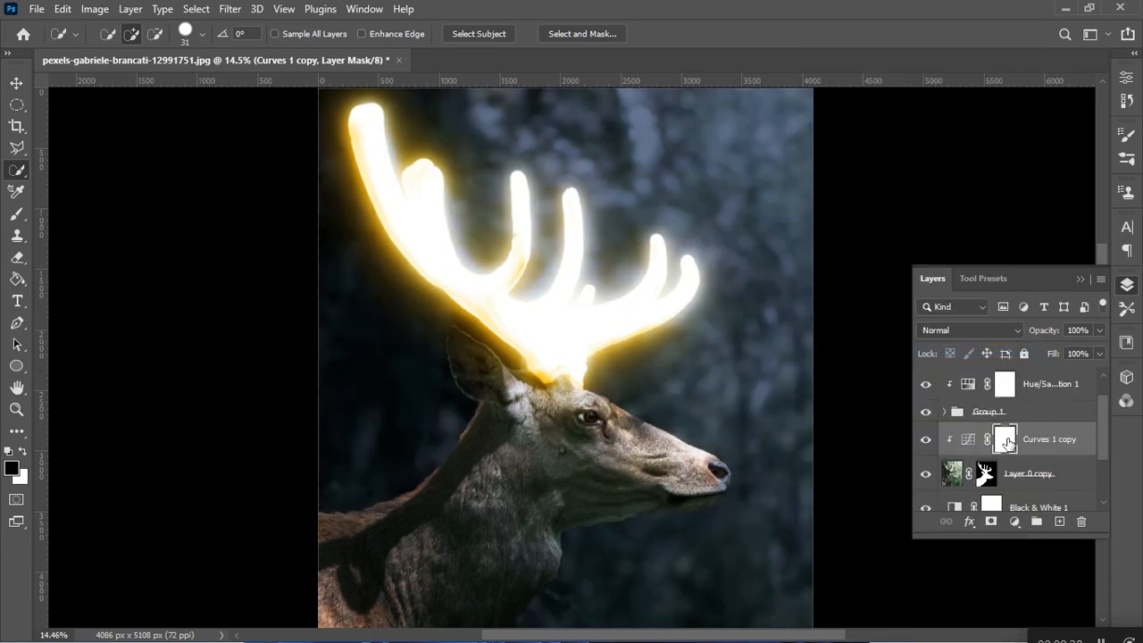
Paint black on the Curves 1 copy mask over the deer's neck and head edges with a soft 1000 px brush.
left_click(18, 216)
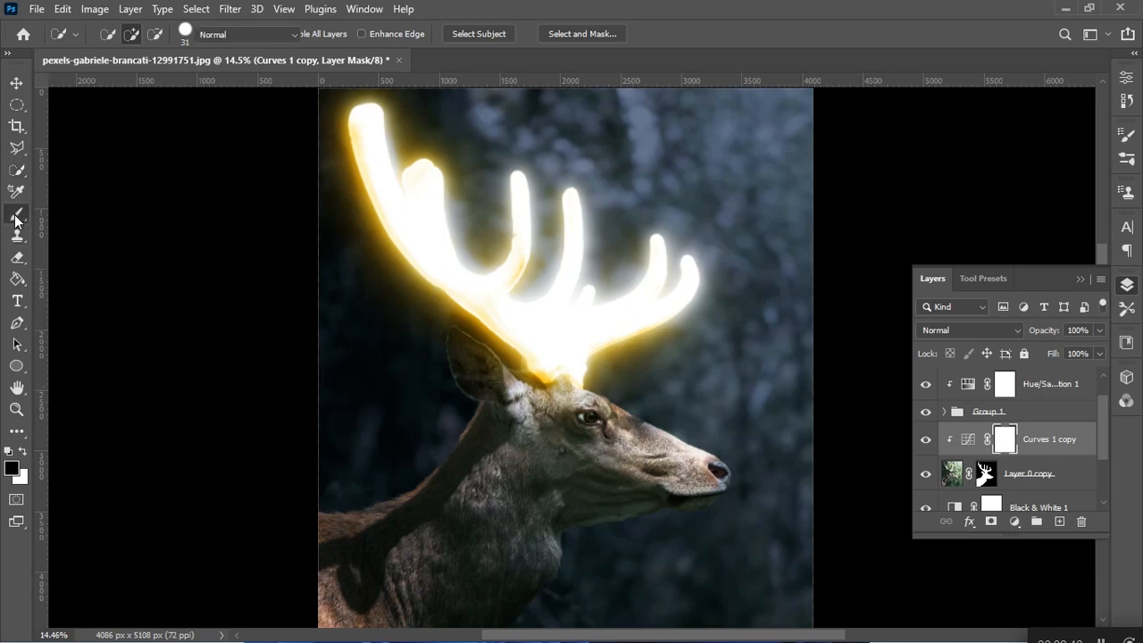
left_click(121, 34)
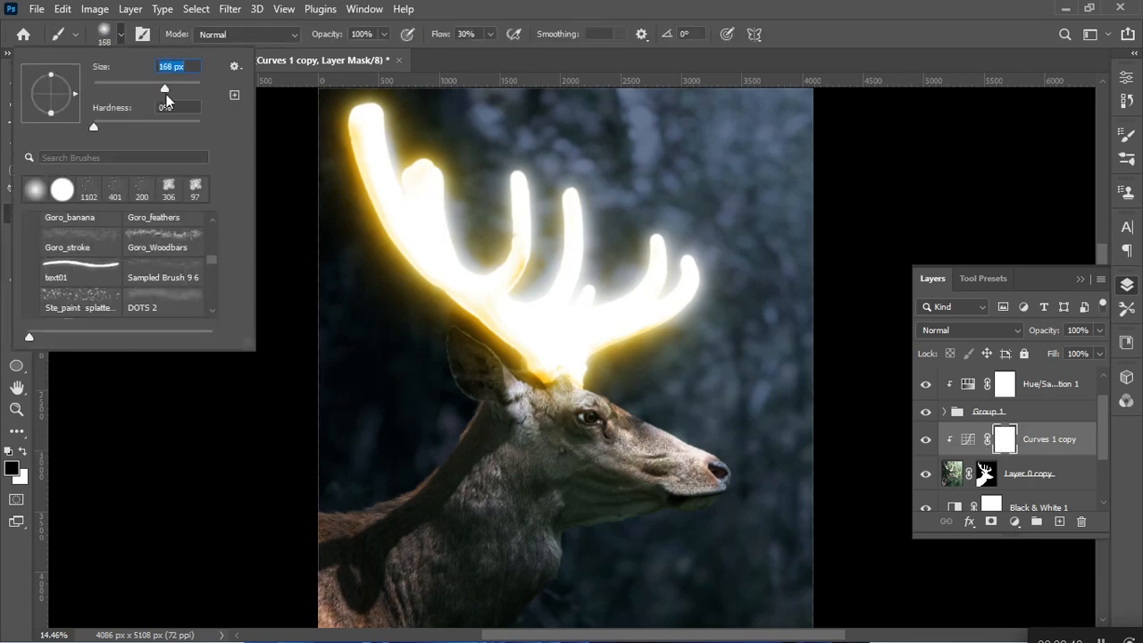
mouse_move(166, 93)
left_mouse_down()
mouse_move(241, 130)
mouse_move(190, 88)
left_mouse_up()
type("1000")
key("Return")
mouse_move(297, 489)
left_mouse_down()
mouse_move(408, 418)
mouse_move(643, 557)
mouse_move(651, 395)
mouse_move(574, 439)
mouse_move(512, 302)
left_mouse_up()
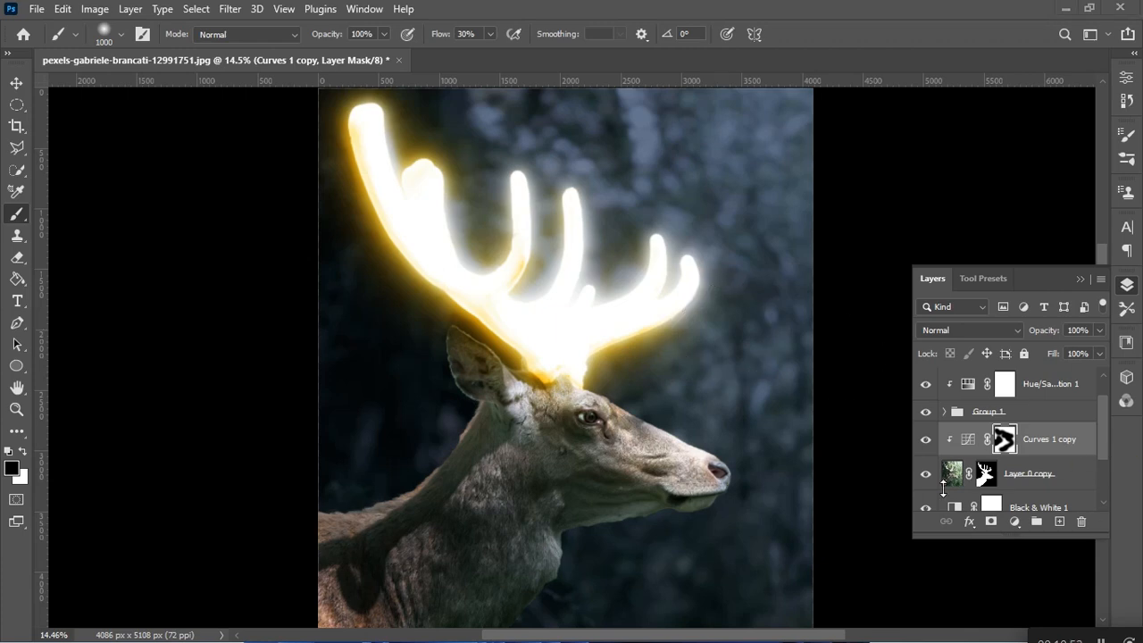
Duplicate Hue/Saturation 1, move the copy between Group 1 and Curves 1 copy, and clip it to the layer below.
left_click(1037, 386)
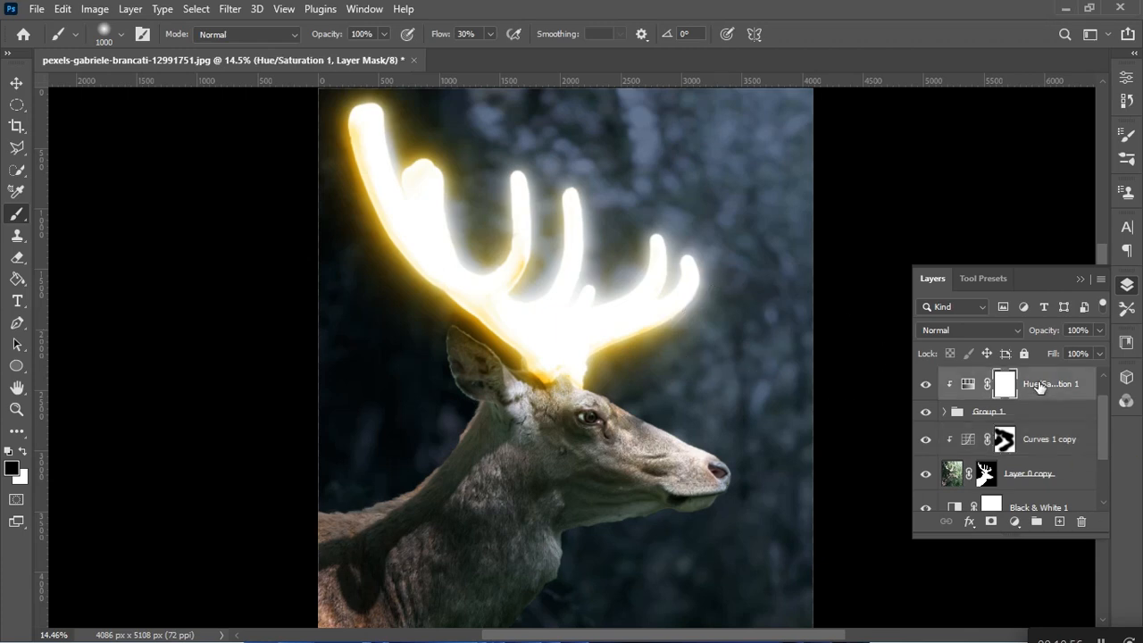
key("ctrl+j")
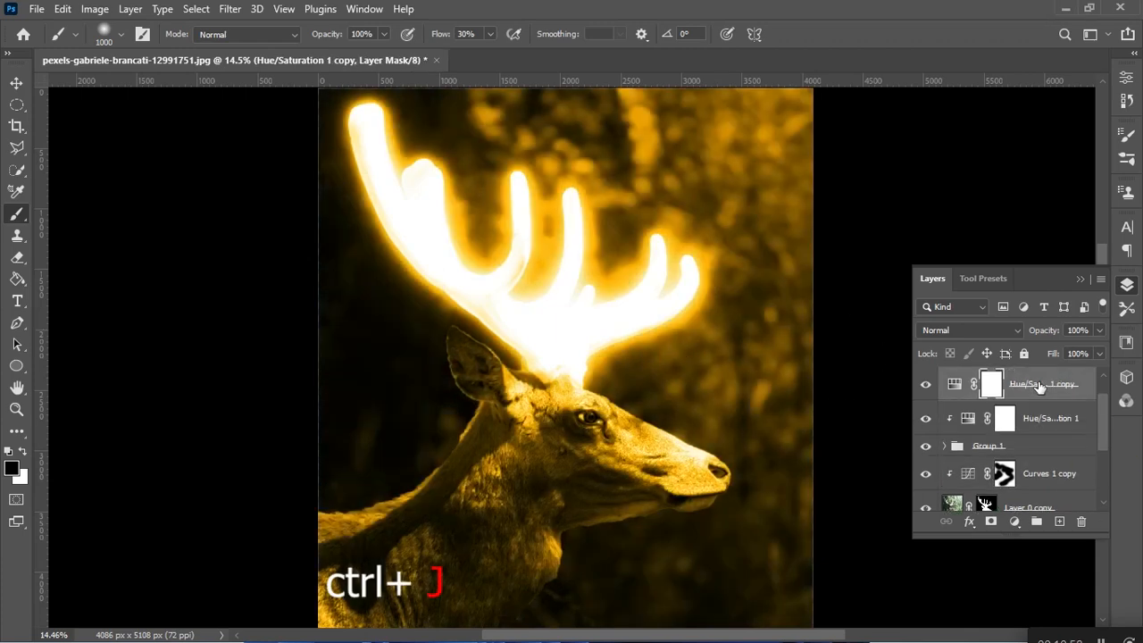
left_click_drag(1038, 386, 1019, 465)
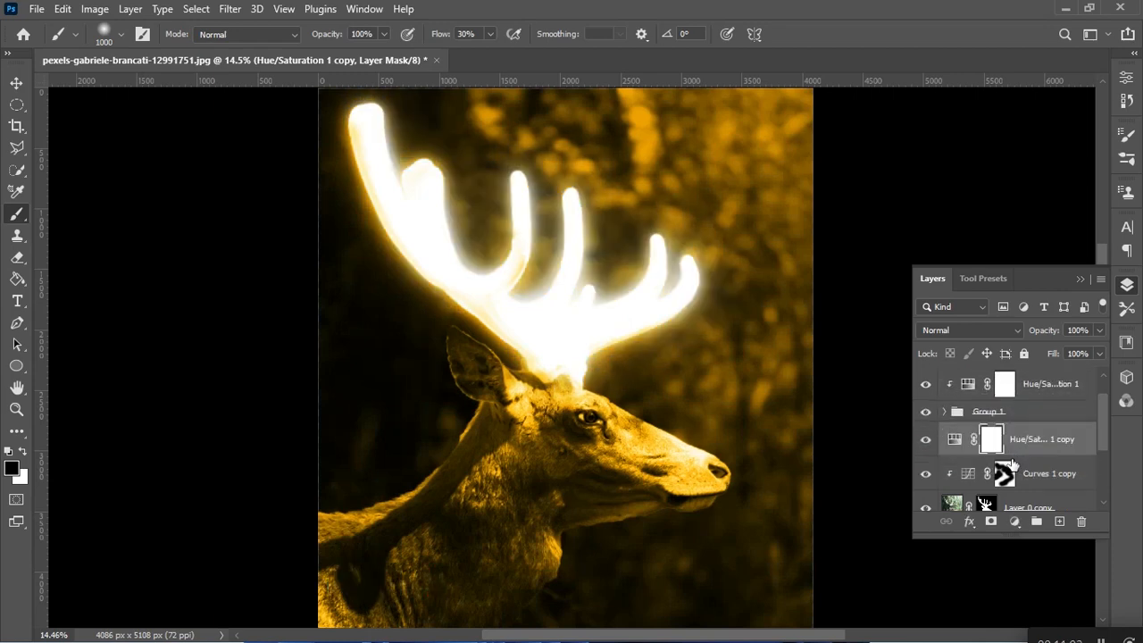
double_click(955, 438)
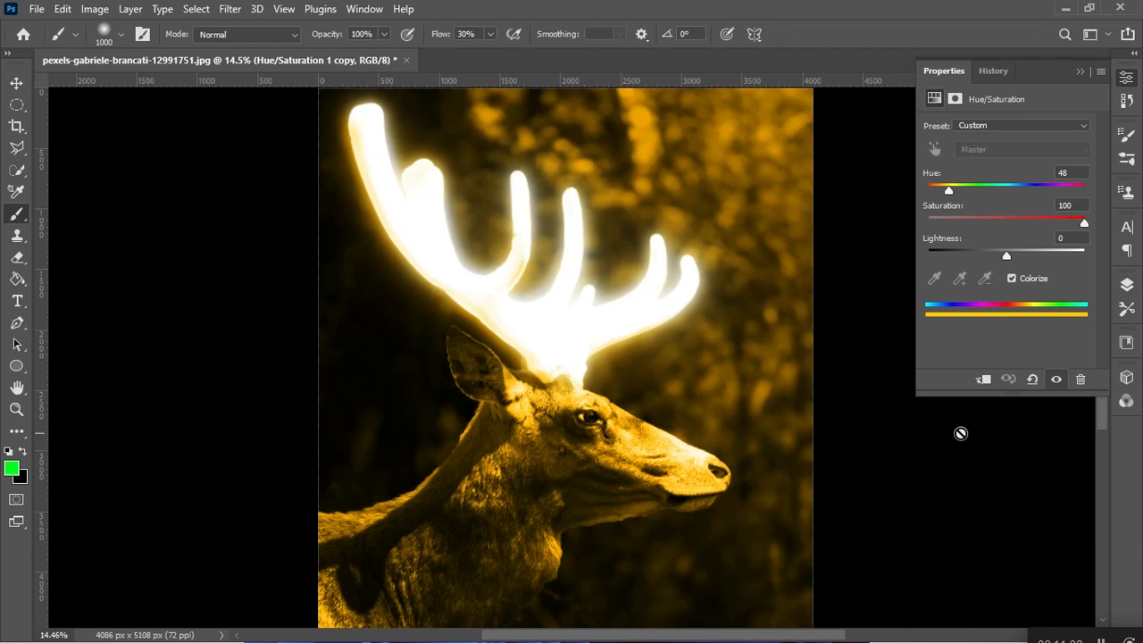
left_click(986, 380)
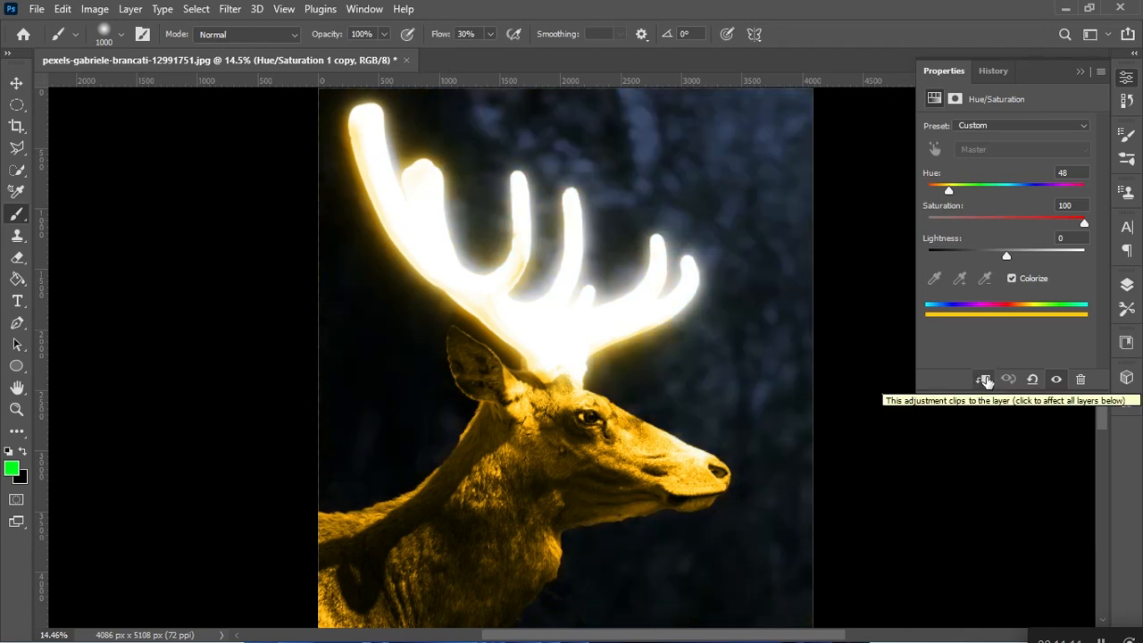
left_click(1080, 71)
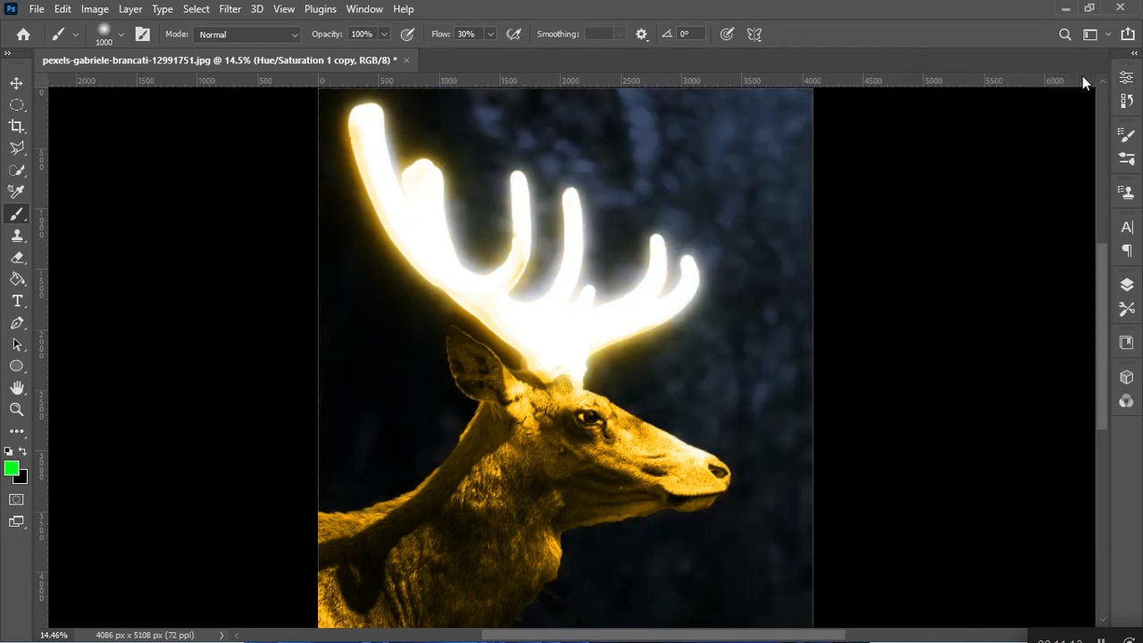
Invert the Hue/Saturation copy's mask and paint white on it along the deer's back with the 1000 px brush.
left_click(1127, 286)
left_click(1004, 439)
key("ctrl+i")
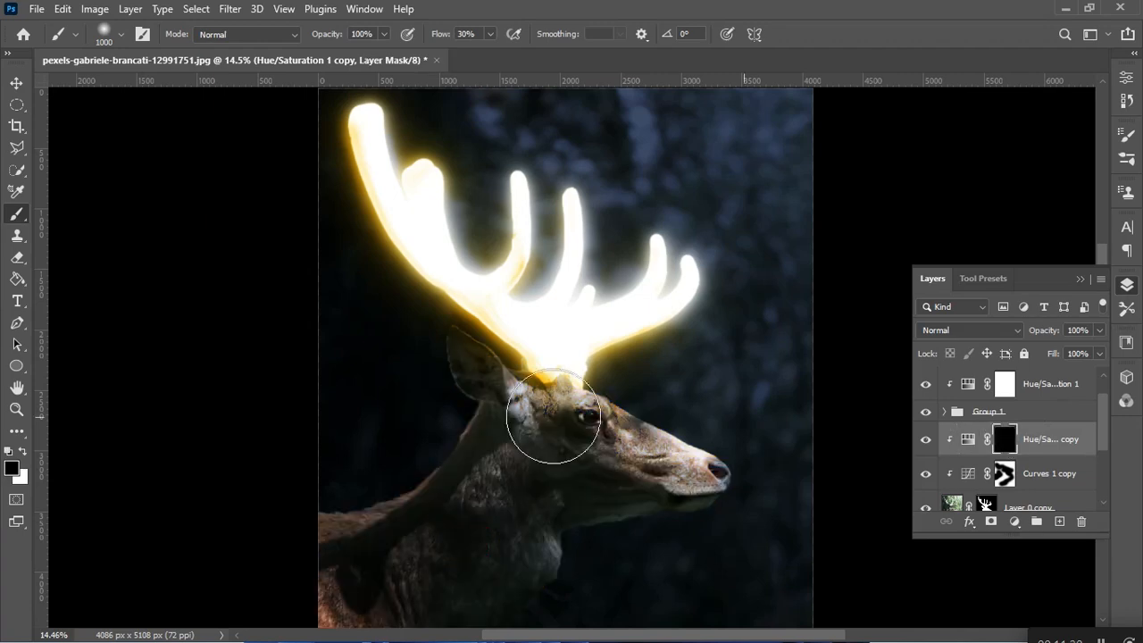
left_click(22, 454)
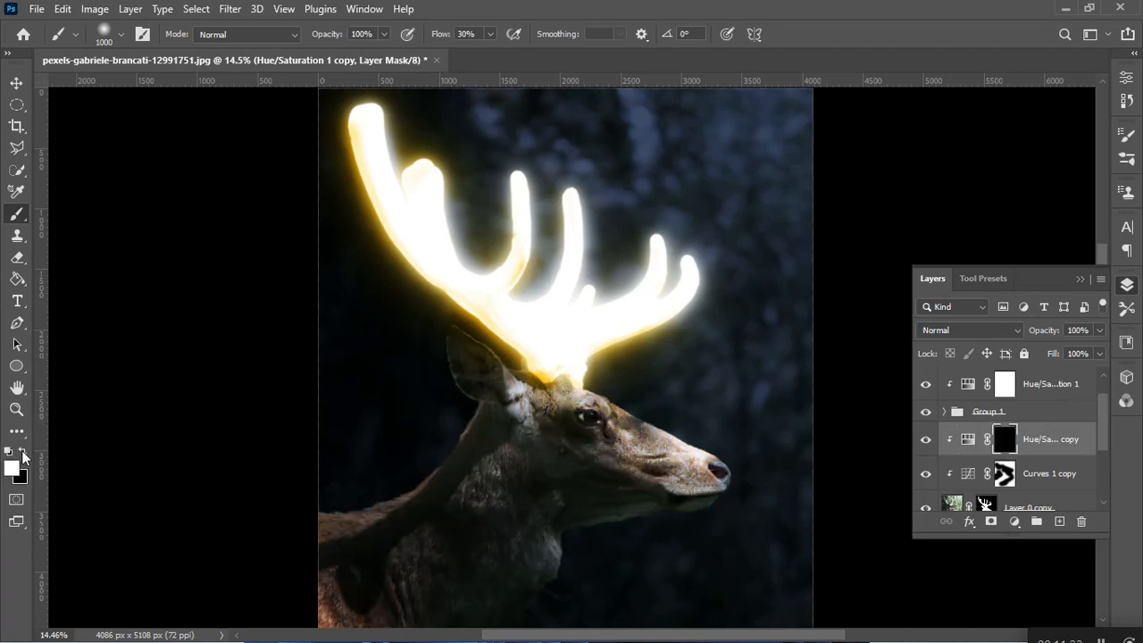
left_click_drag(331, 470, 423, 393)
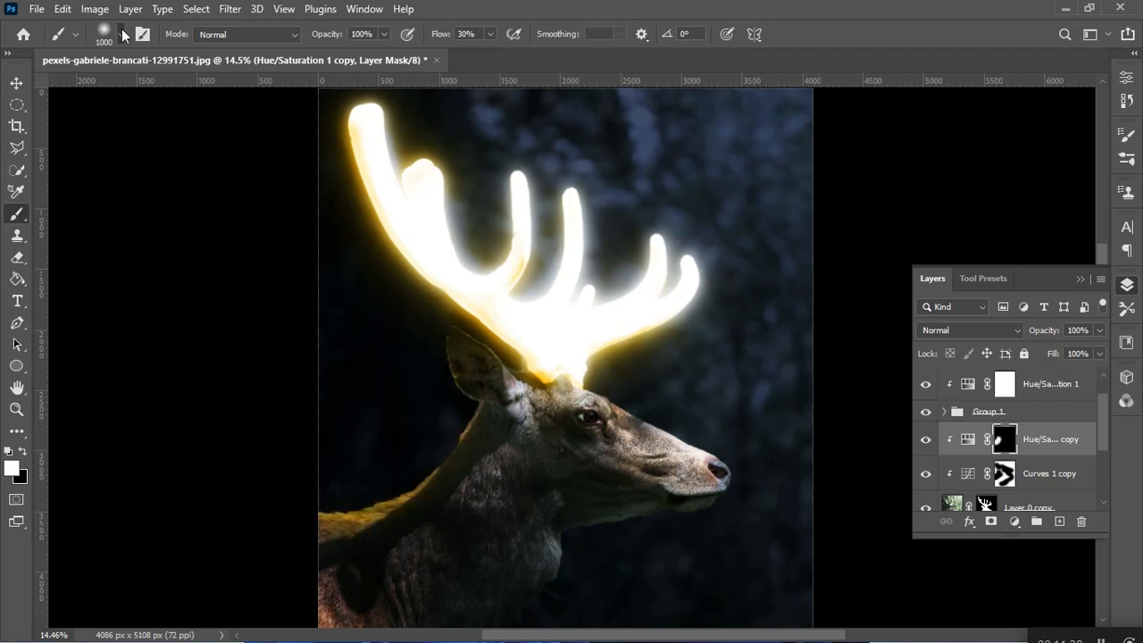
Paint the golden tint onto the top of the deer's head around the antler base with a smaller brush.
left_click(121, 34)
left_click_drag(164, 87, 143, 87)
left_click_drag(515, 375, 581, 387)
Paint the golden tint over the deer's face, neck and chest with a 354 px brush and lower the adjustment's fill.
left_click(106, 38)
left_click_drag(144, 88, 182, 88)
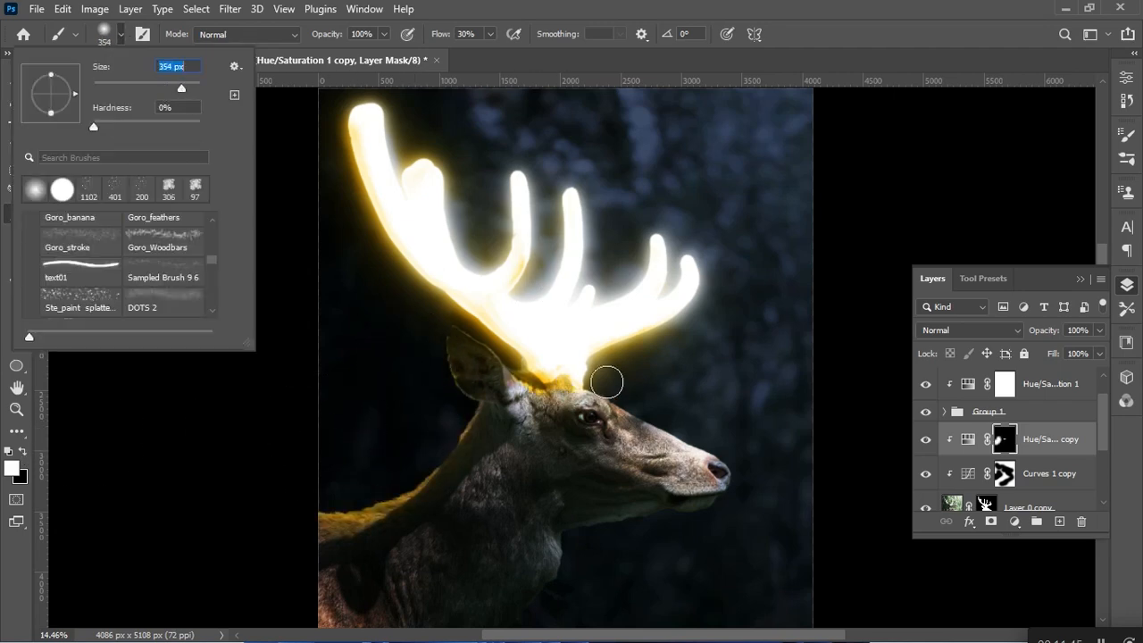
mouse_move(607, 382)
left_mouse_down()
mouse_move(752, 473)
mouse_move(605, 553)
mouse_move(506, 635)
left_mouse_up()
mouse_move(332, 525)
left_mouse_down()
mouse_move(324, 543)
mouse_move(375, 441)
left_mouse_up()
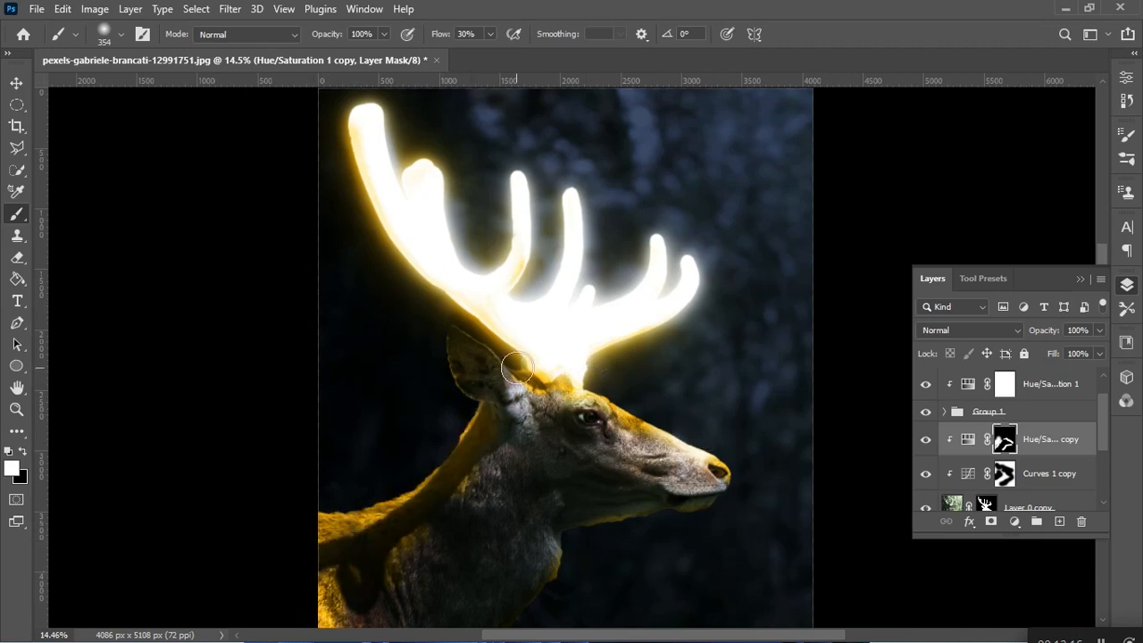
mouse_move(512, 389)
left_mouse_down()
mouse_move(479, 489)
mouse_move(411, 576)
left_mouse_up()
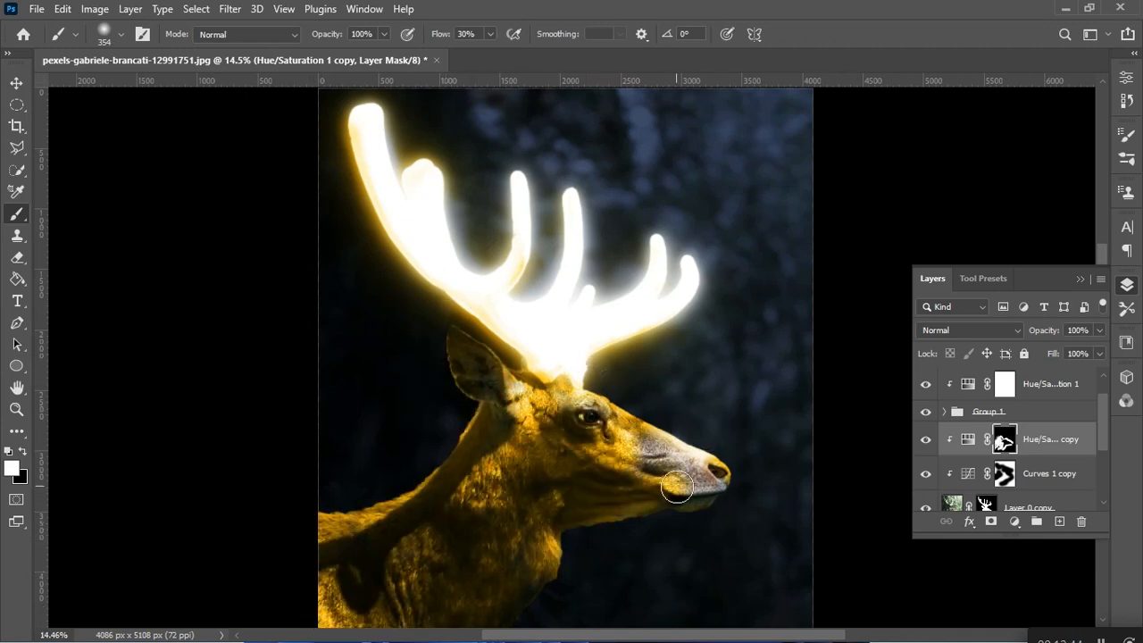
left_click(1099, 354)
left_click_drag(1094, 371, 1055, 372)
Add a Color Lookup adjustment above Curves 1 using the Crisp_Winter.look 3D LUT.
left_click(1048, 383)
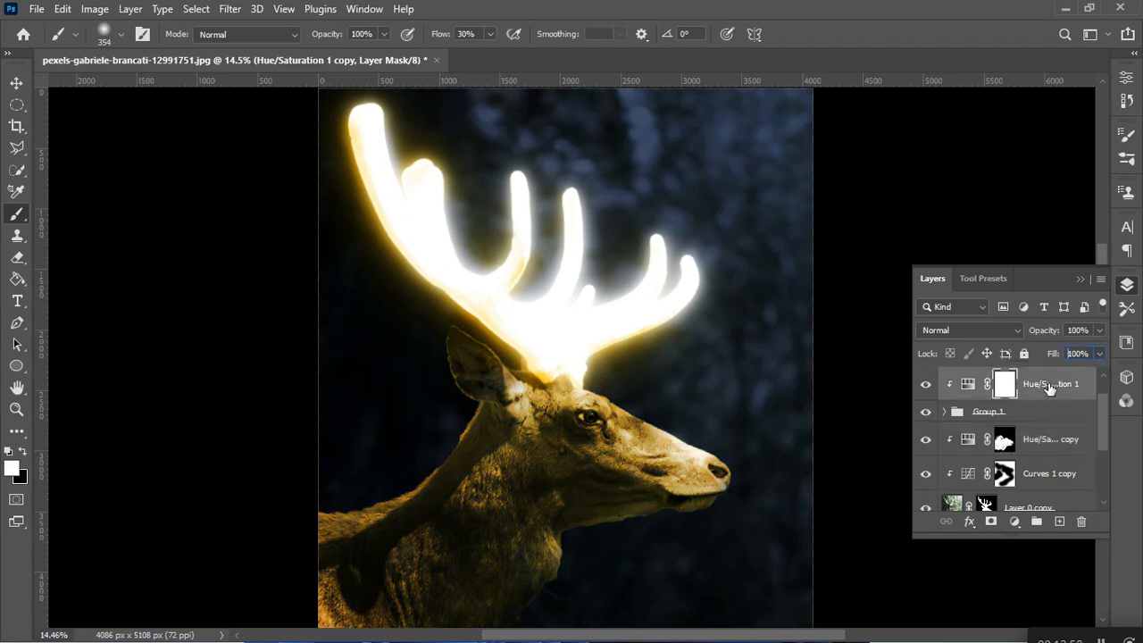
scroll(1050, 384, "up", 1)
left_click(1051, 387)
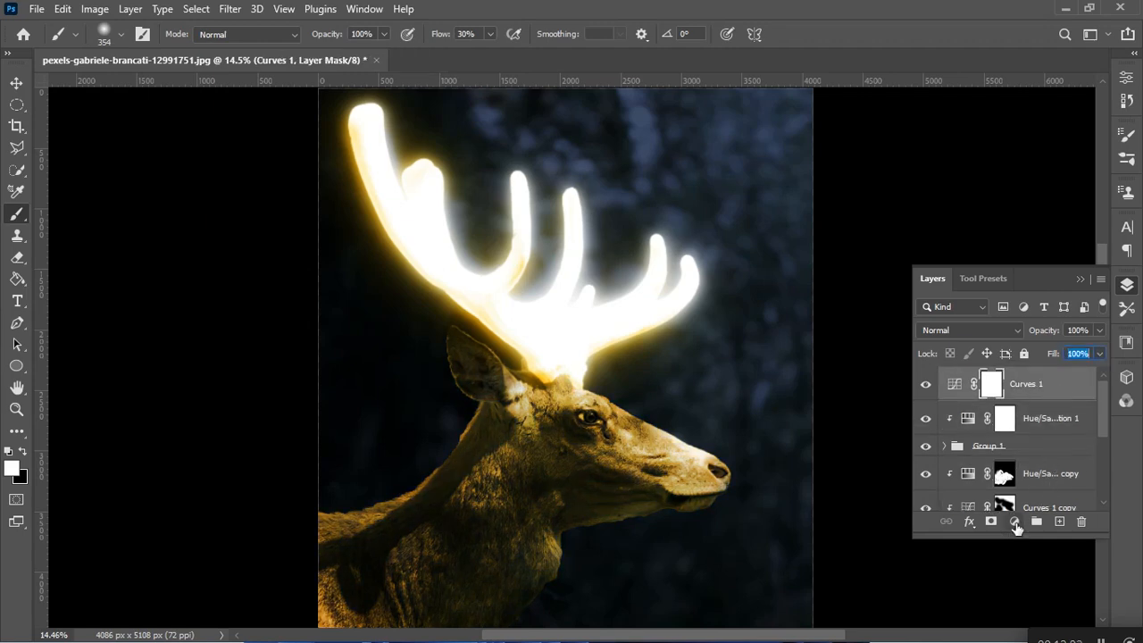
left_click(1014, 522)
left_click(1041, 430)
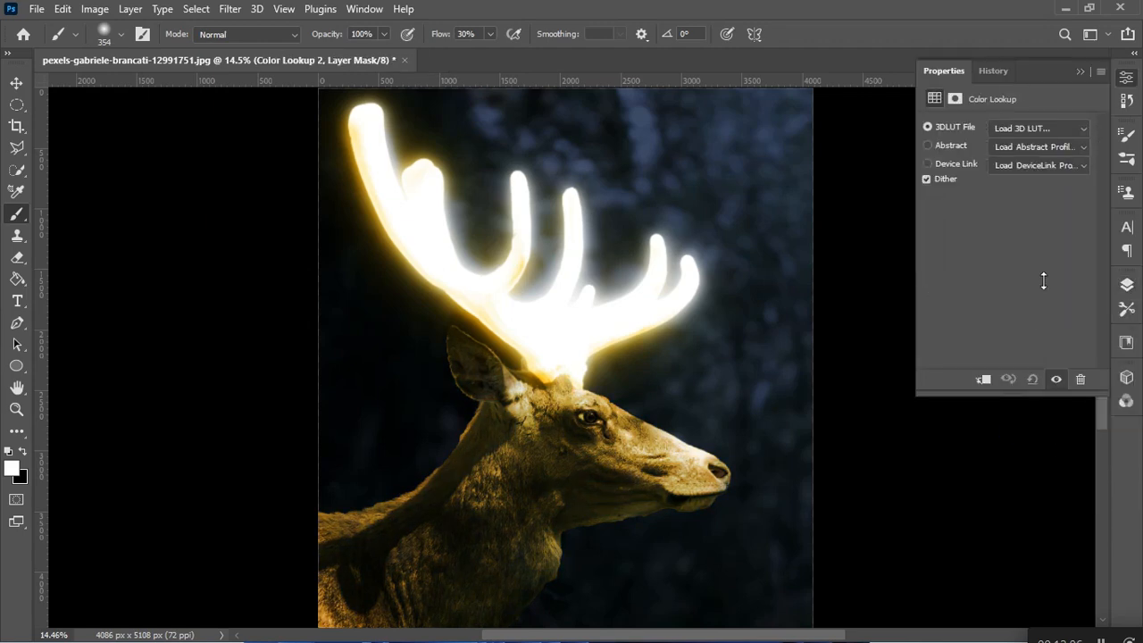
left_click(1083, 128)
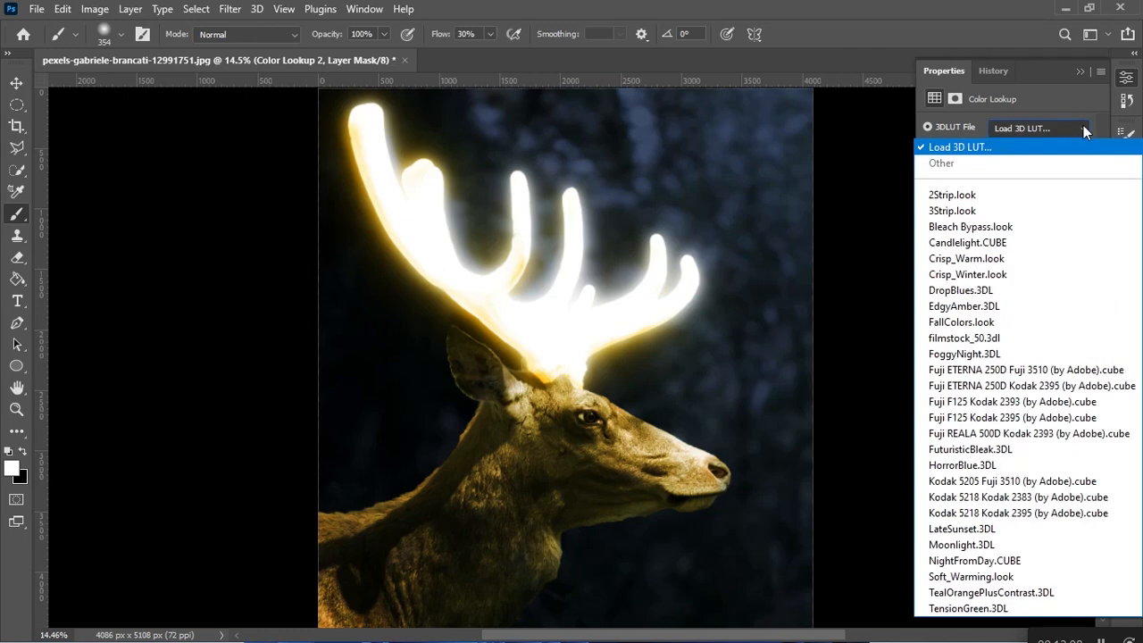
left_click(1023, 269)
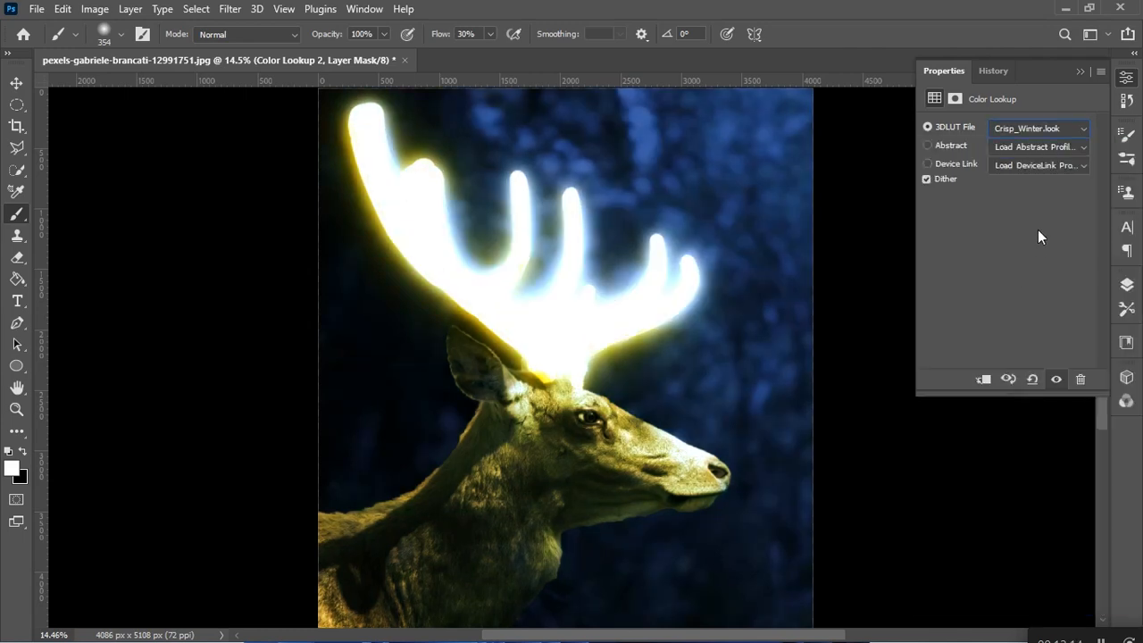
Lower the fill of the Color Lookup 2 adjustment to soften its blue grading.
left_click(1080, 72)
left_click(1127, 284)
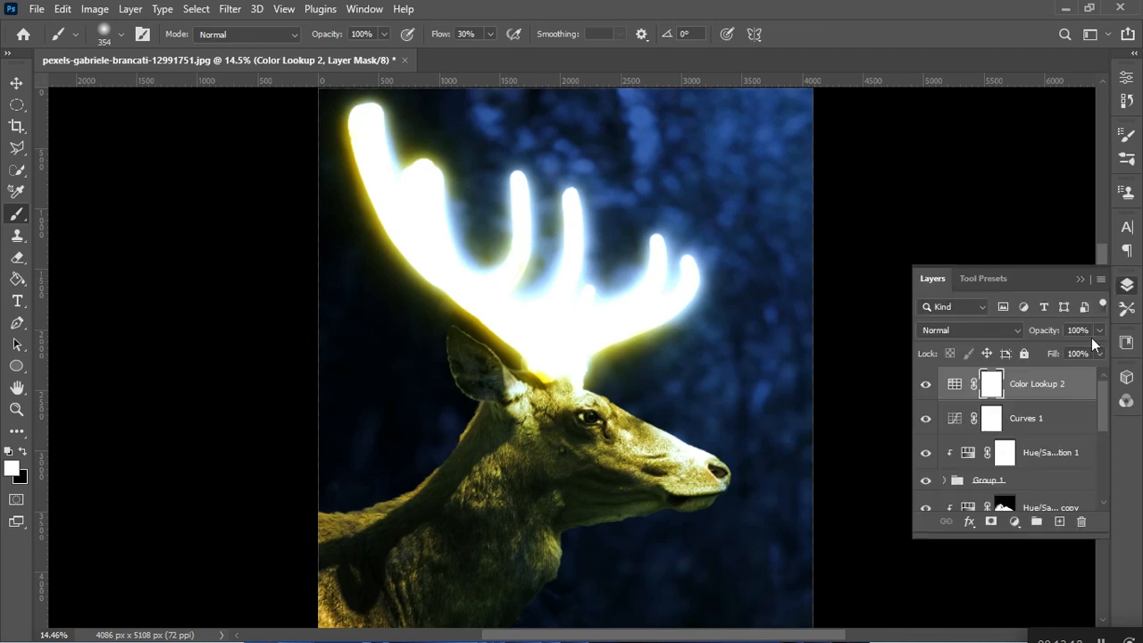
left_click(1099, 355)
left_click_drag(1072, 369, 1064, 367)
Add a Levels adjustment on top, raise the input black level to 14 and lower the input white level.
left_click(1015, 523)
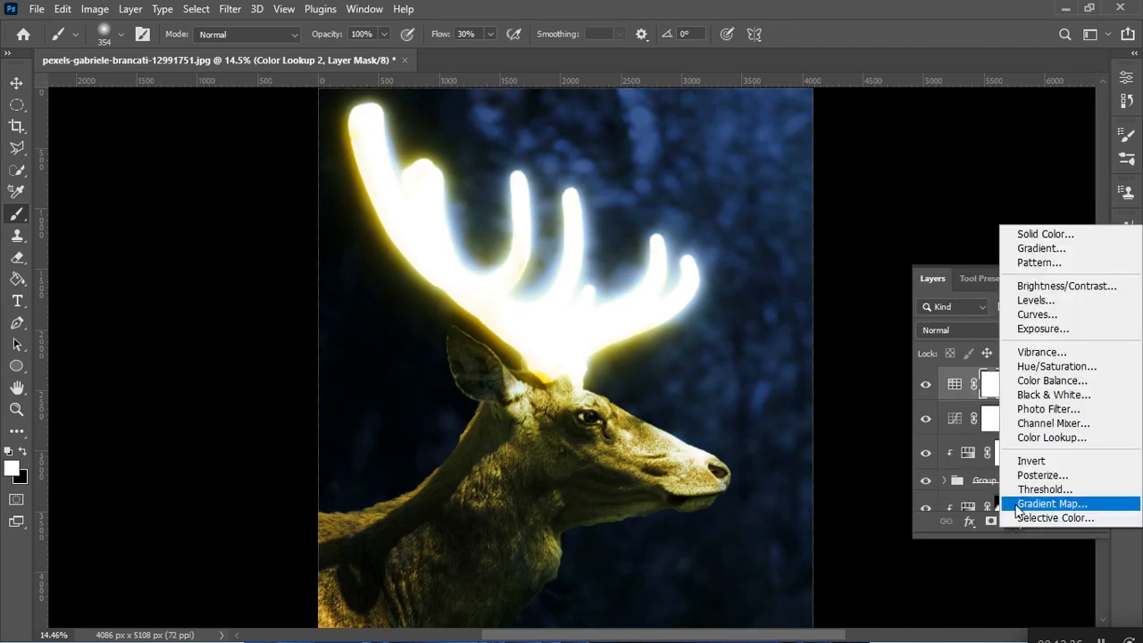
left_click(1036, 300)
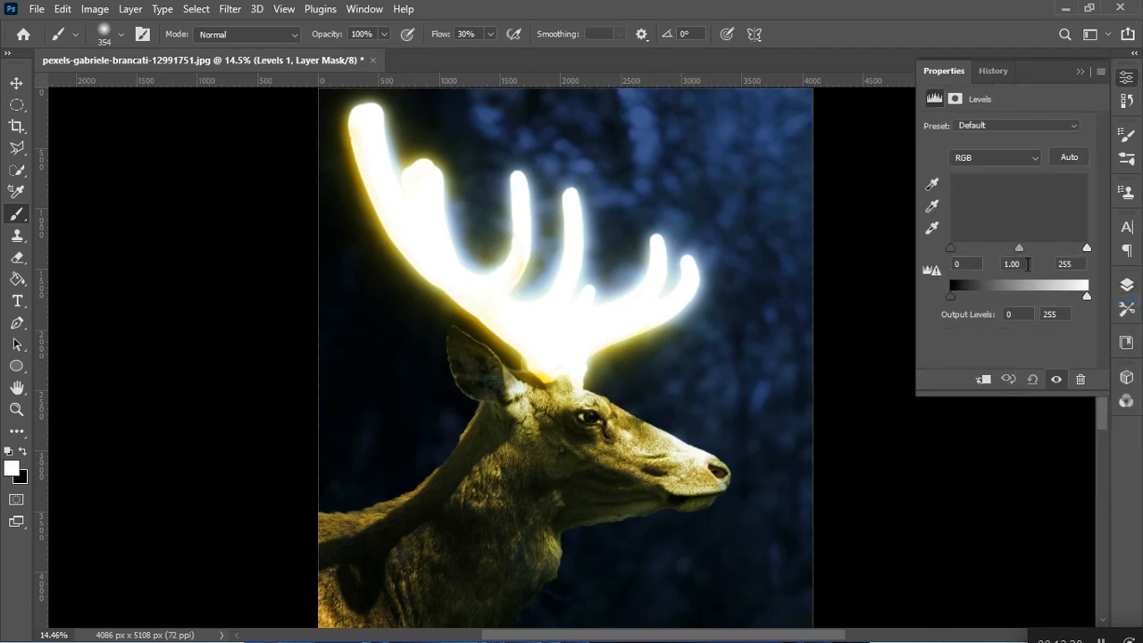
mouse_move(951, 248)
left_mouse_down()
mouse_move(965, 254)
mouse_move(954, 256)
left_mouse_up()
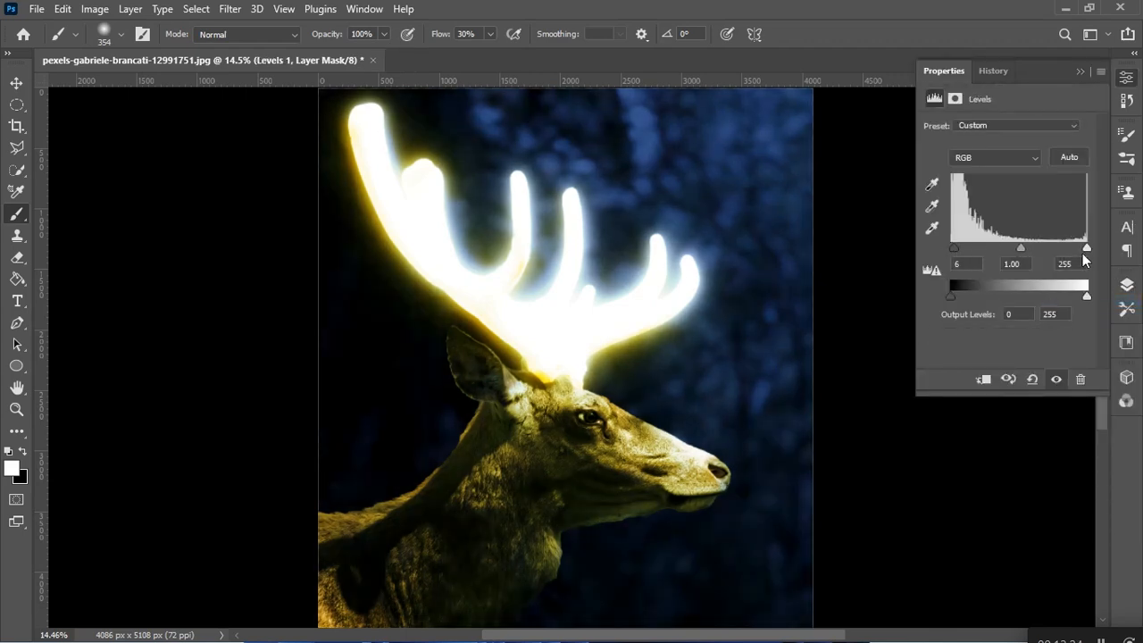
left_click_drag(1088, 249, 1065, 245)
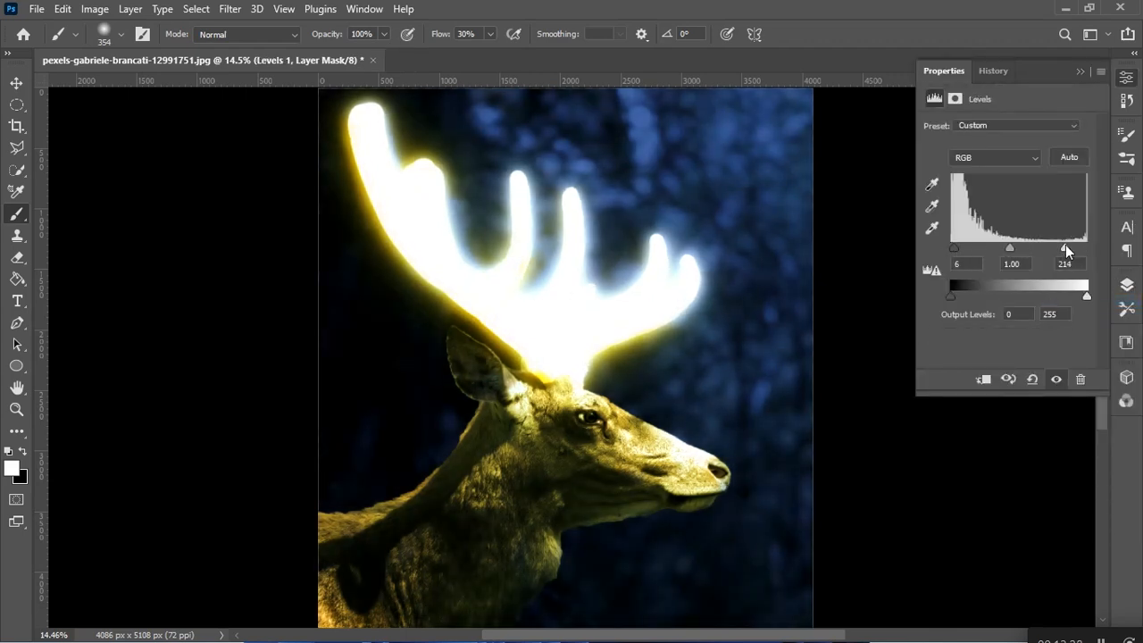
mouse_move(953, 259)
left_mouse_down()
mouse_move(970, 255)
mouse_move(957, 257)
left_mouse_up()
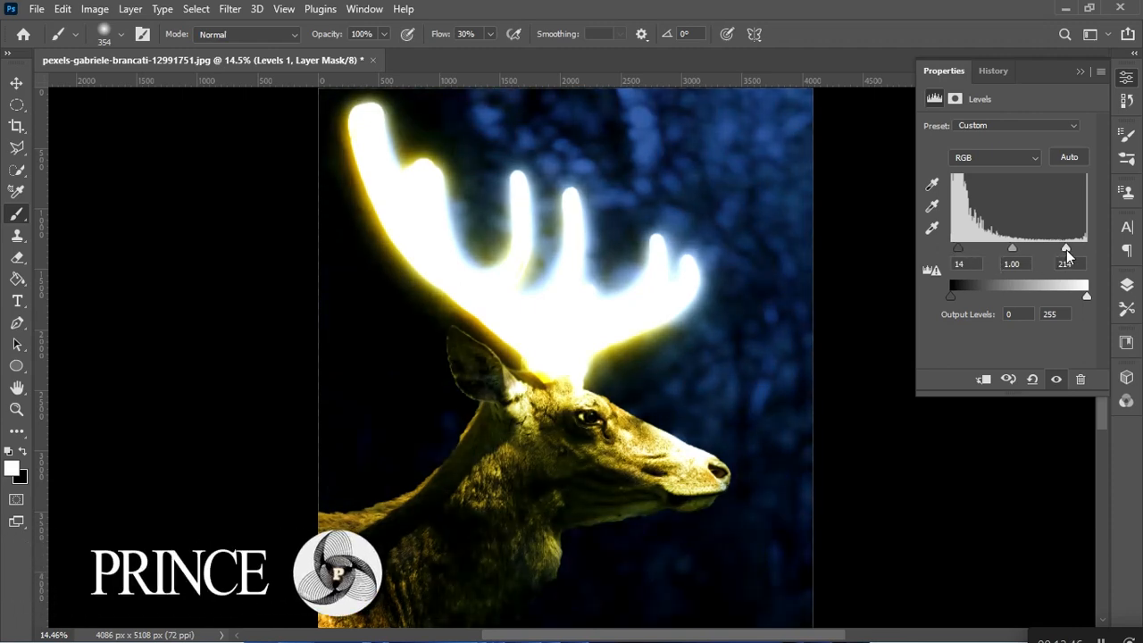
left_click_drag(1065, 249, 1077, 250)
Compare the image with and without the Levels 1 adjustment.
left_click(1080, 70)
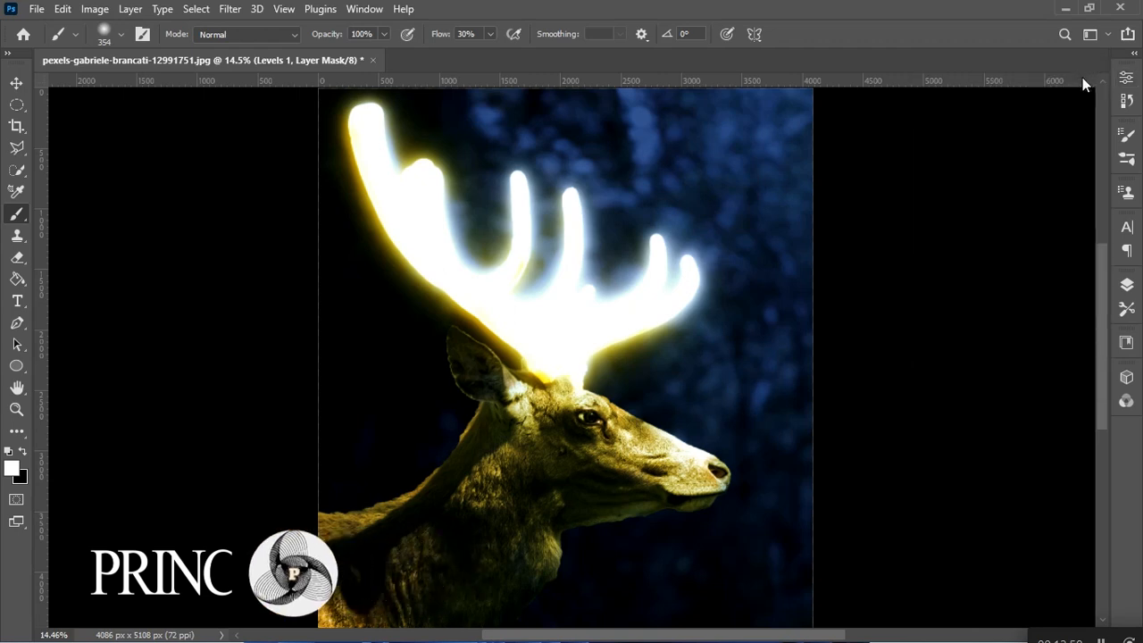
left_click(1122, 290)
left_click(926, 385)
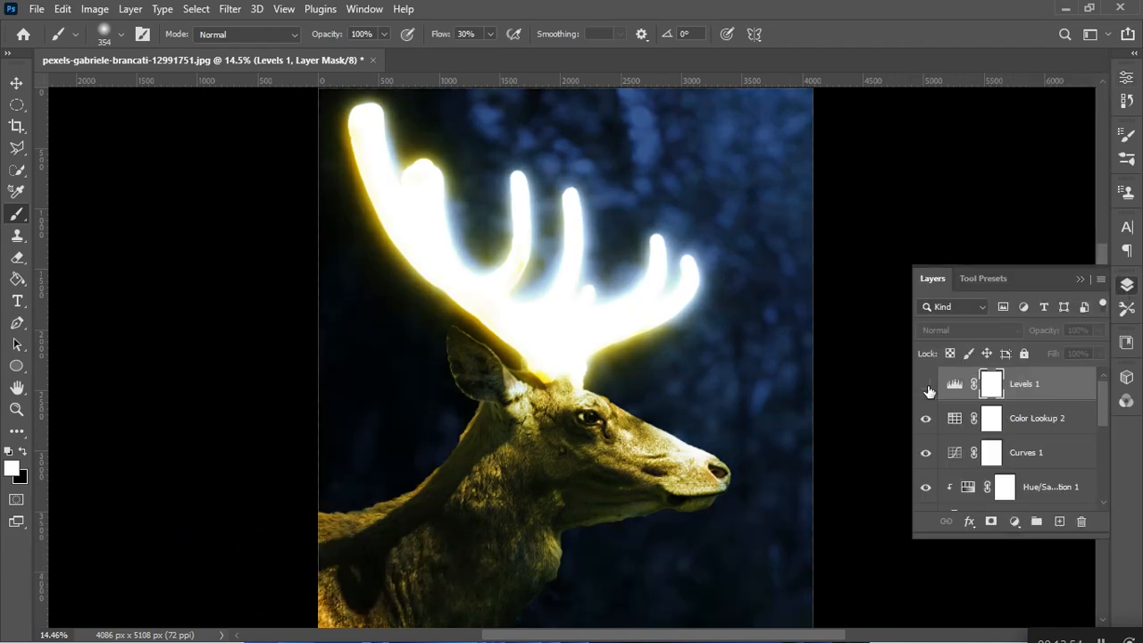
left_click(926, 385)
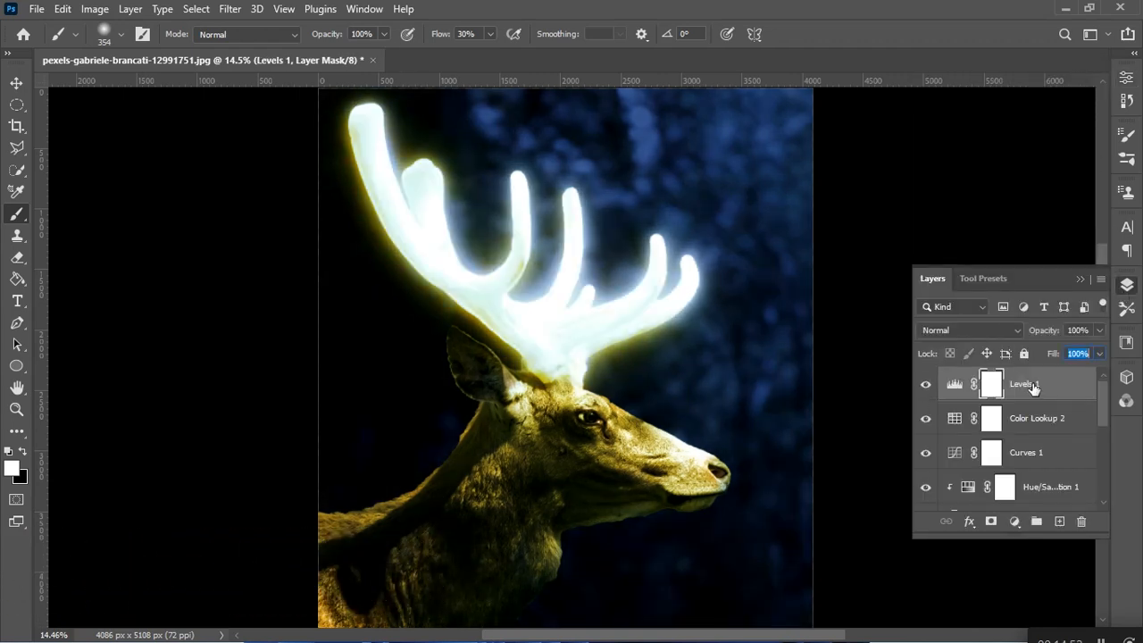
Group all layers from Levels 1 down to Color Lookup 1, leaving Layer 0 outside.
scroll(1030, 403, "down", 3)
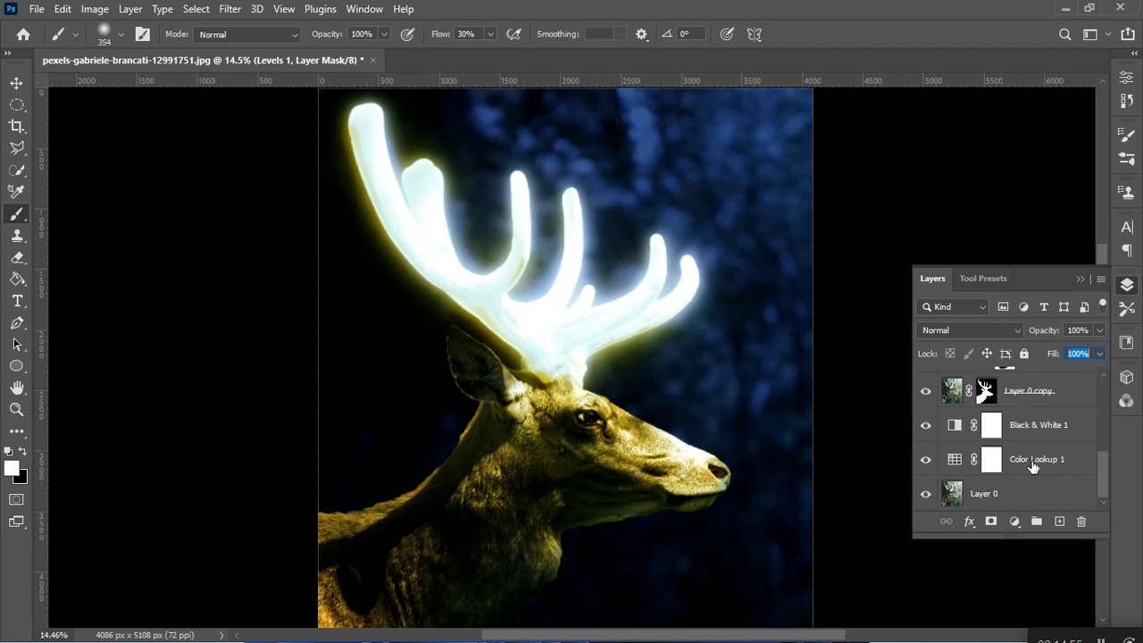
left_click(1032, 464, "shift")
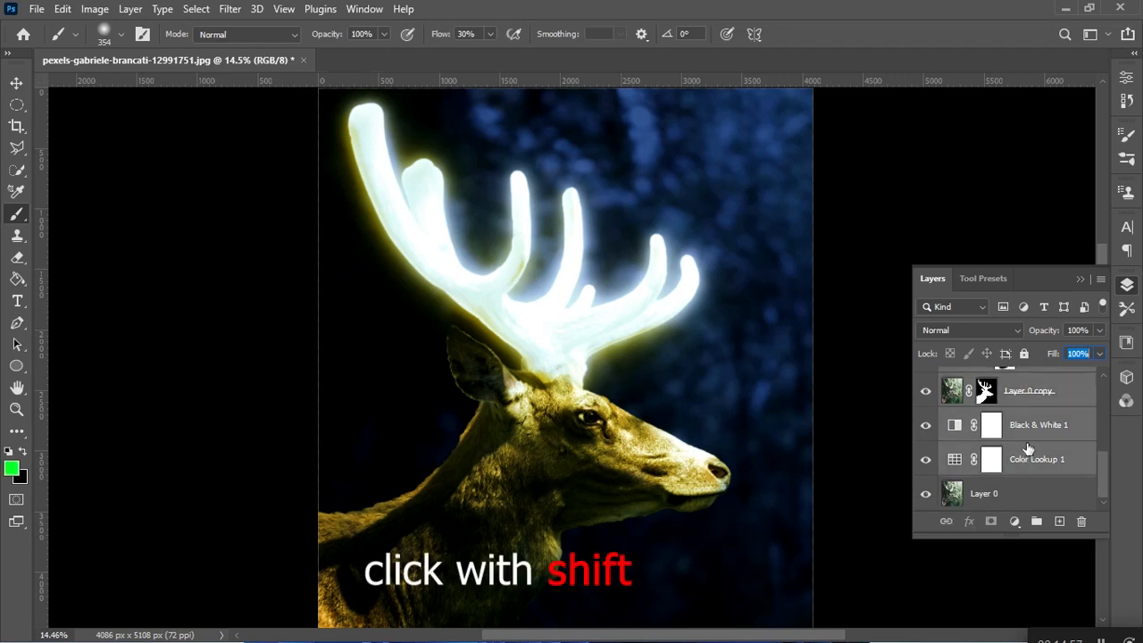
key("ctrl+g")
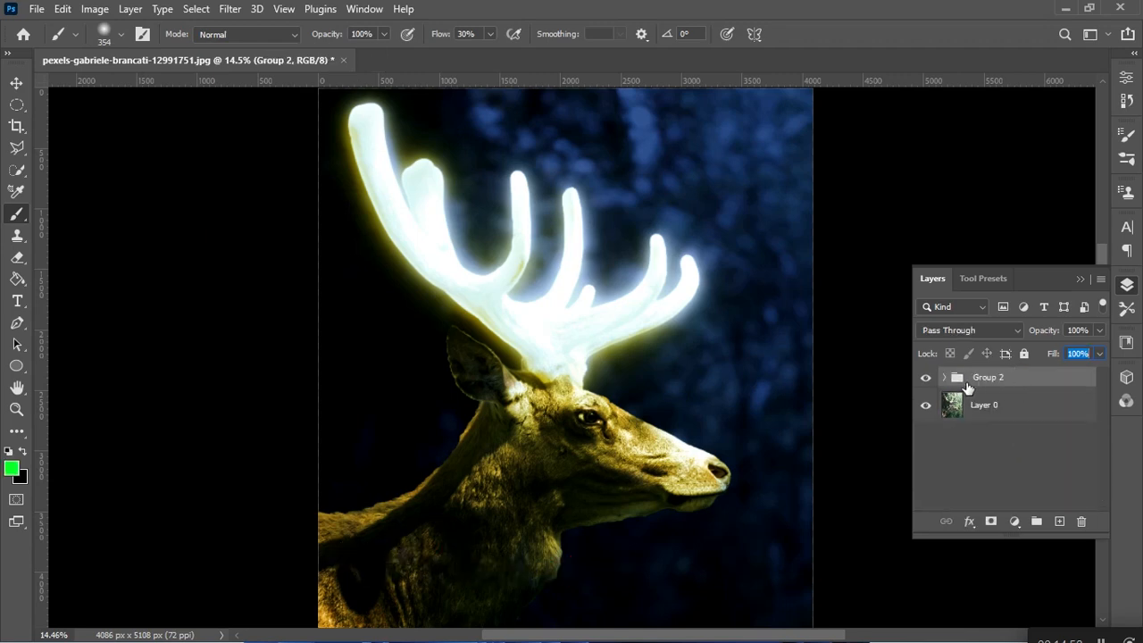